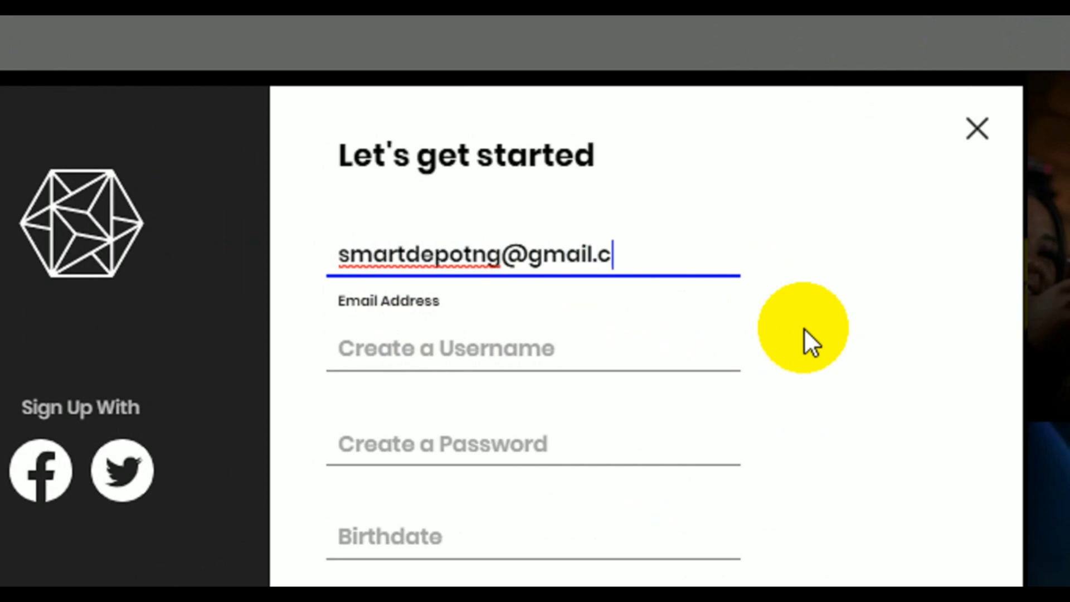
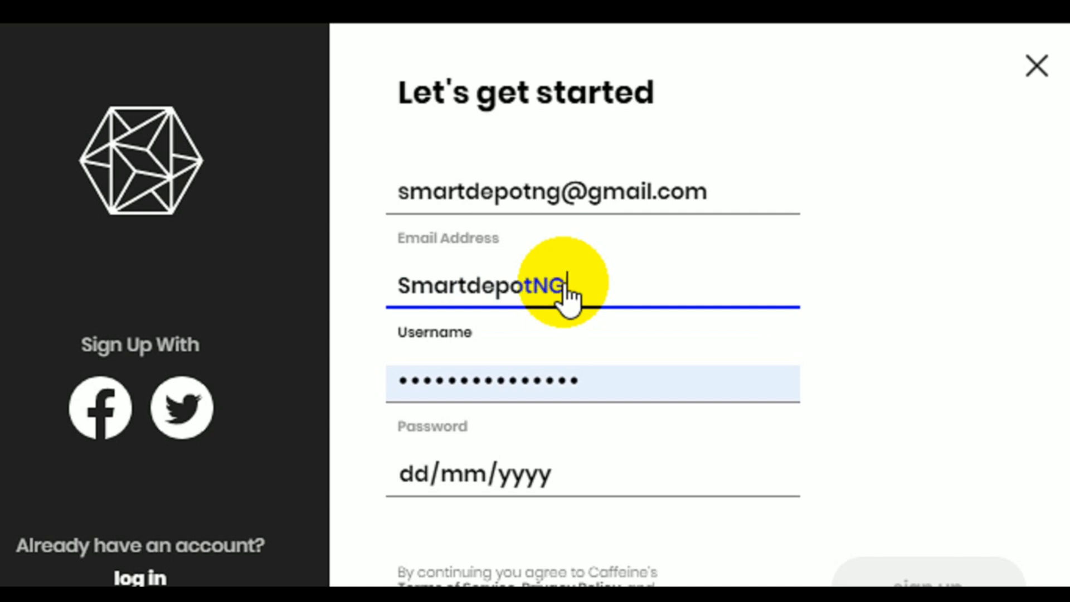
# Enter the SmartdepotNG password to finish sign-up and bring up Caffeine's log-in form.
pyautogui.click(614, 385)
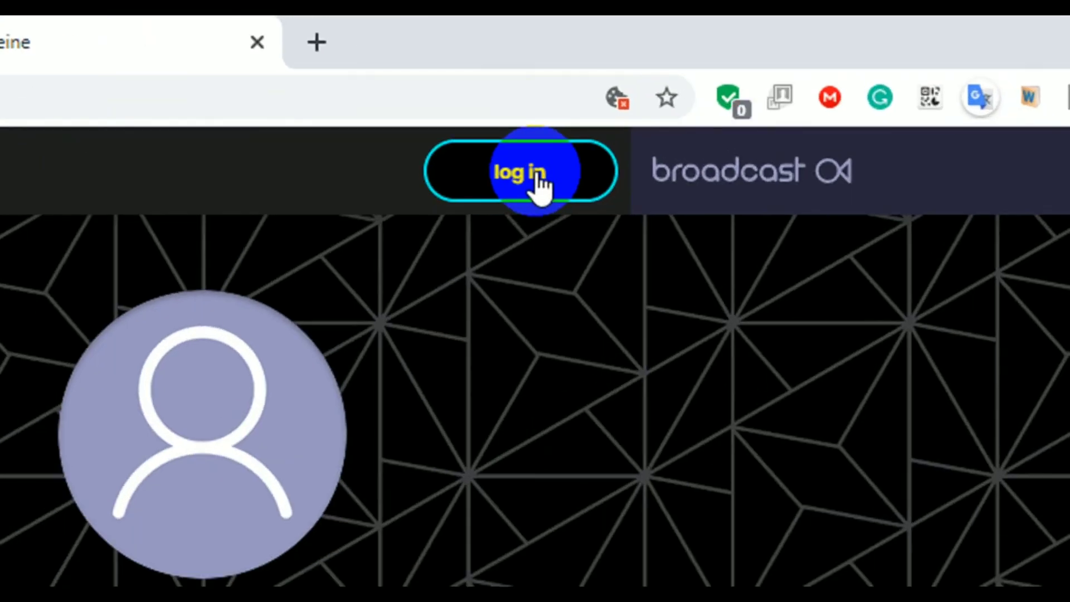
pyautogui.click(539, 180)
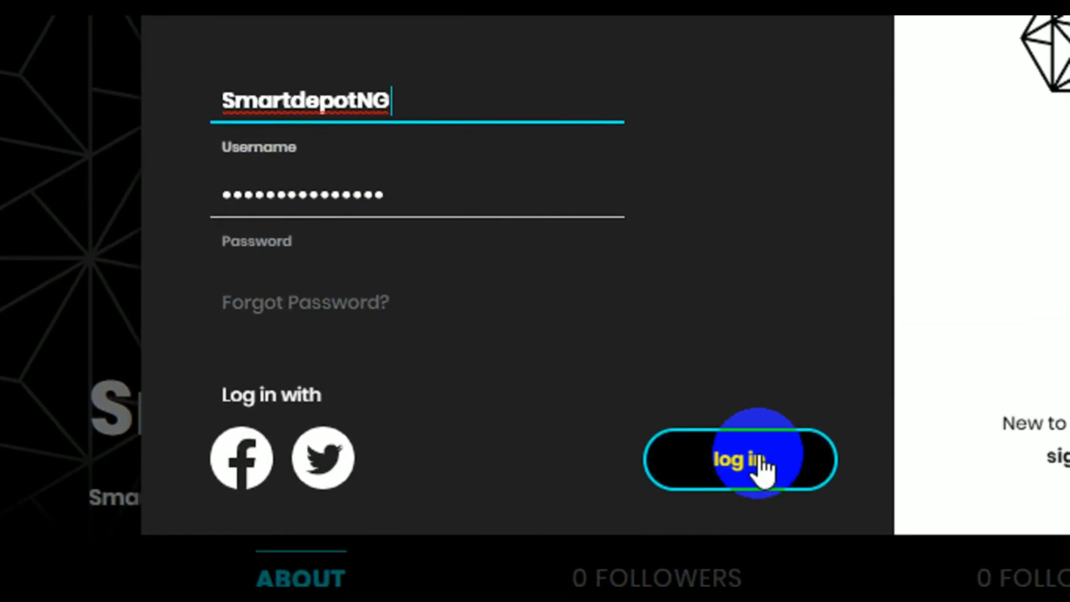
# Submit the Caffeine log-in with the filled SmartdepotNG credentials.
pyautogui.click(759, 446)
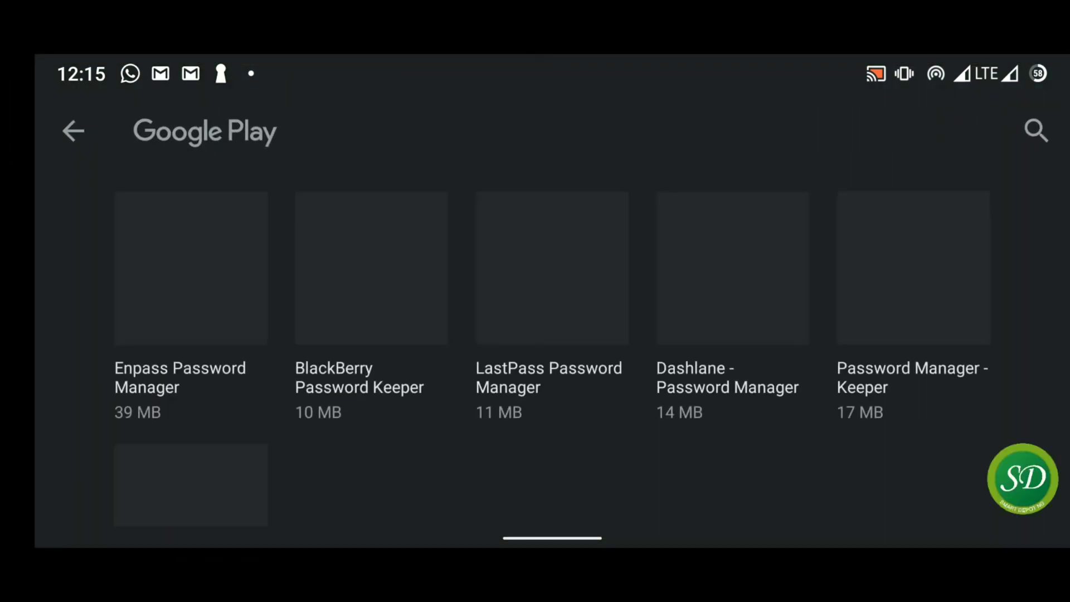
pyautogui.scroll(-1, 552, 334)
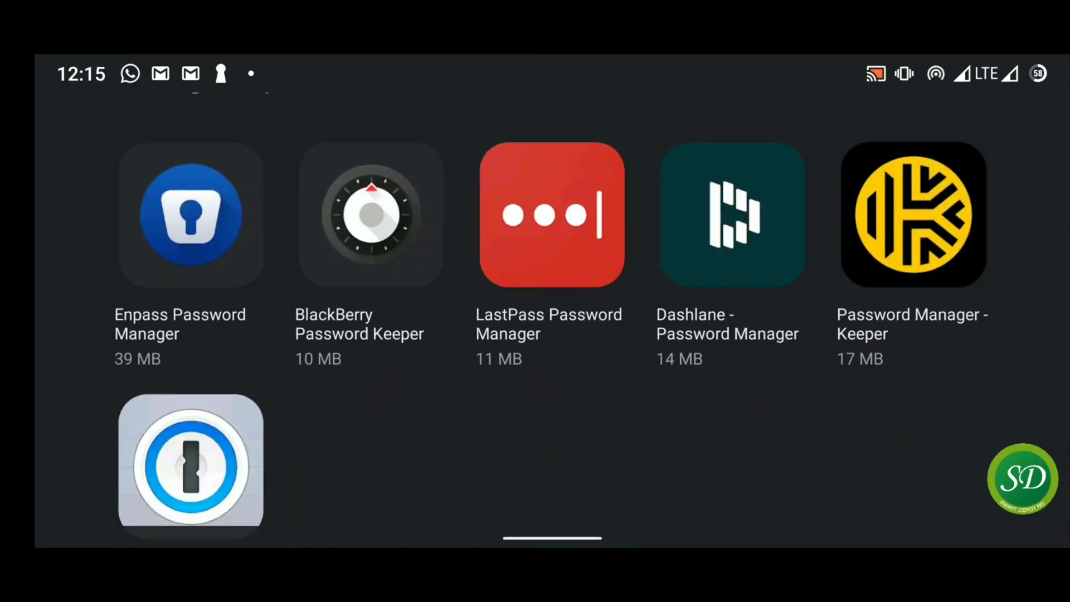
pyautogui.scroll(1, 552, 334)
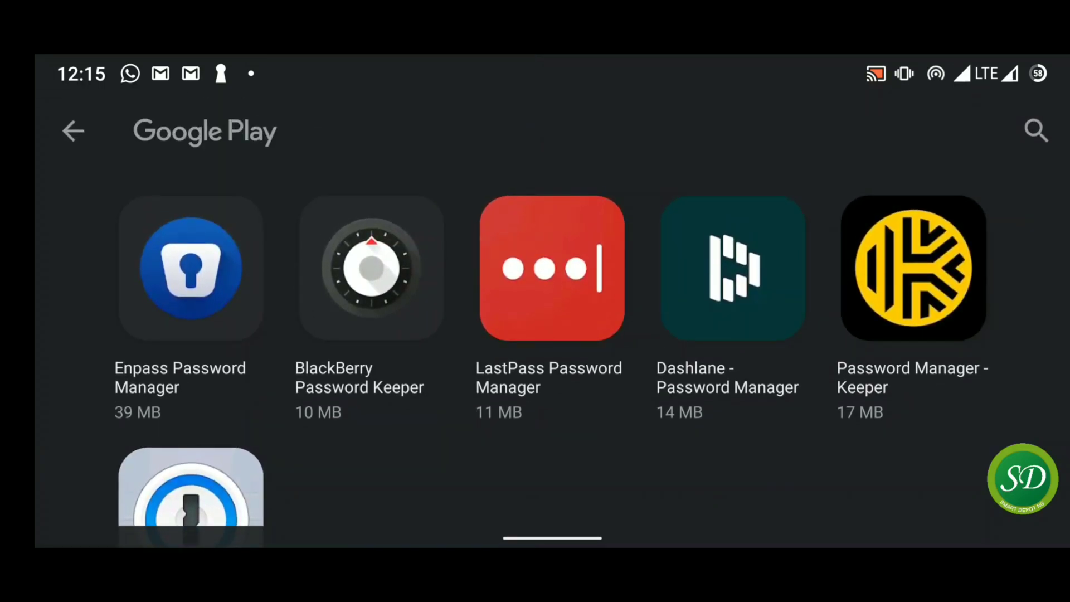
pyautogui.scroll(-1, 553, 334)
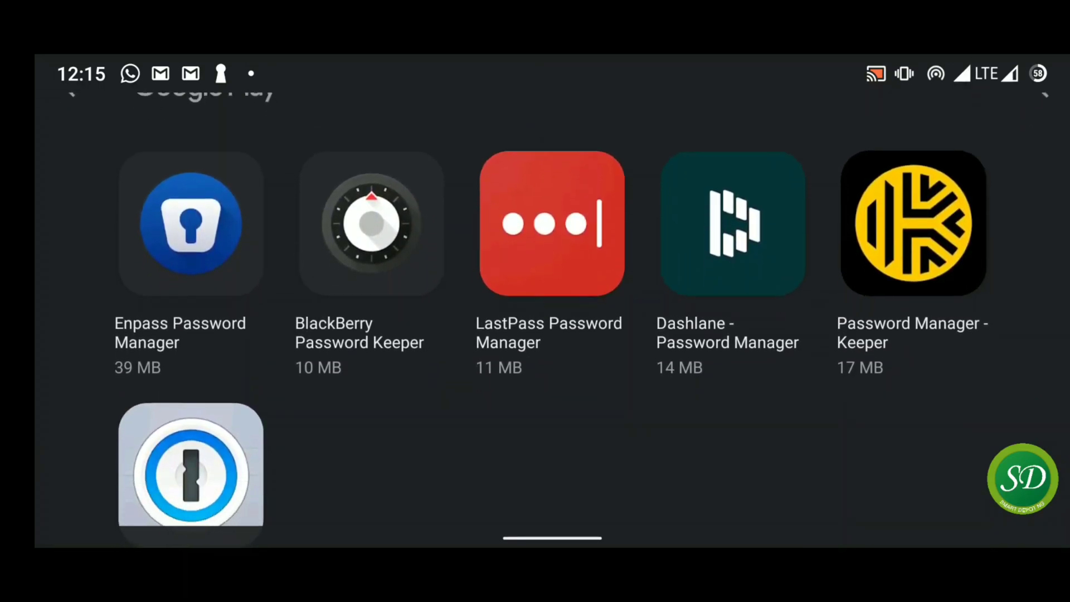
pyautogui.scroll(1, 552, 335)
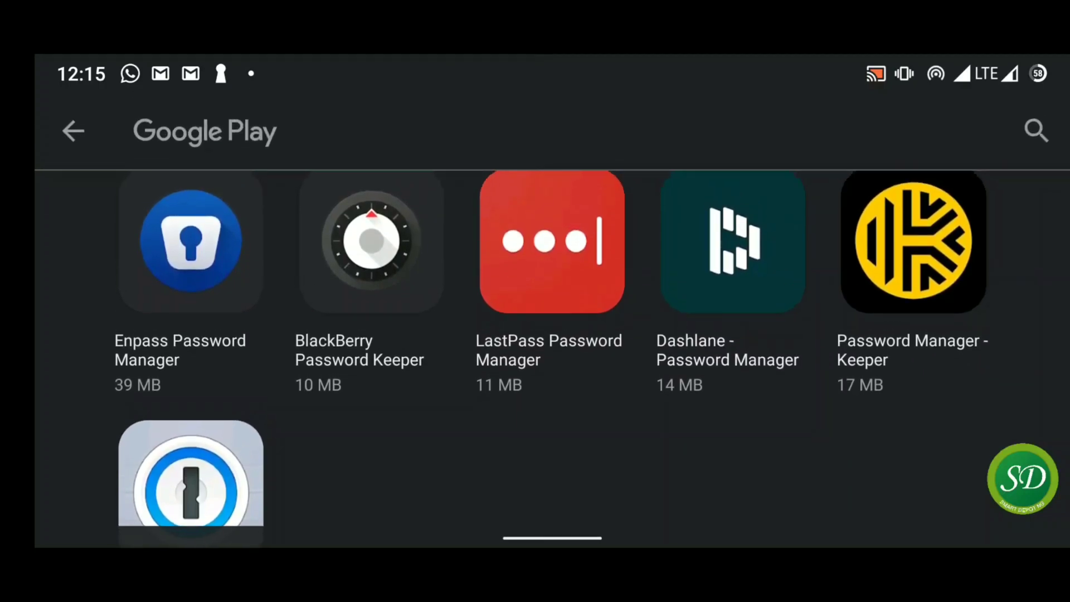
pyautogui.scroll(-1, 552, 335)
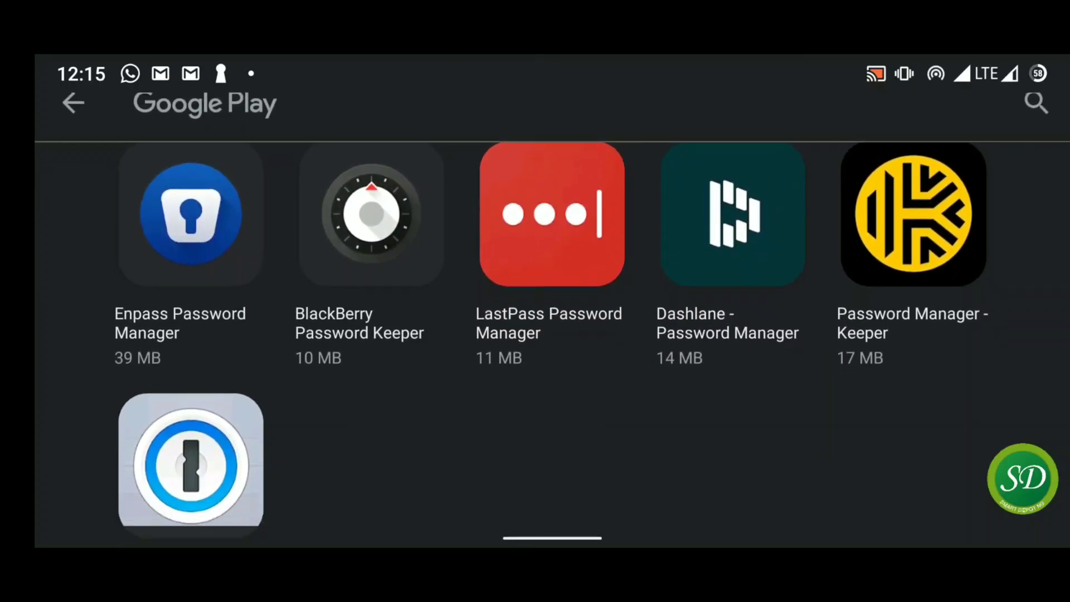
pyautogui.scroll(-2, 551, 335)
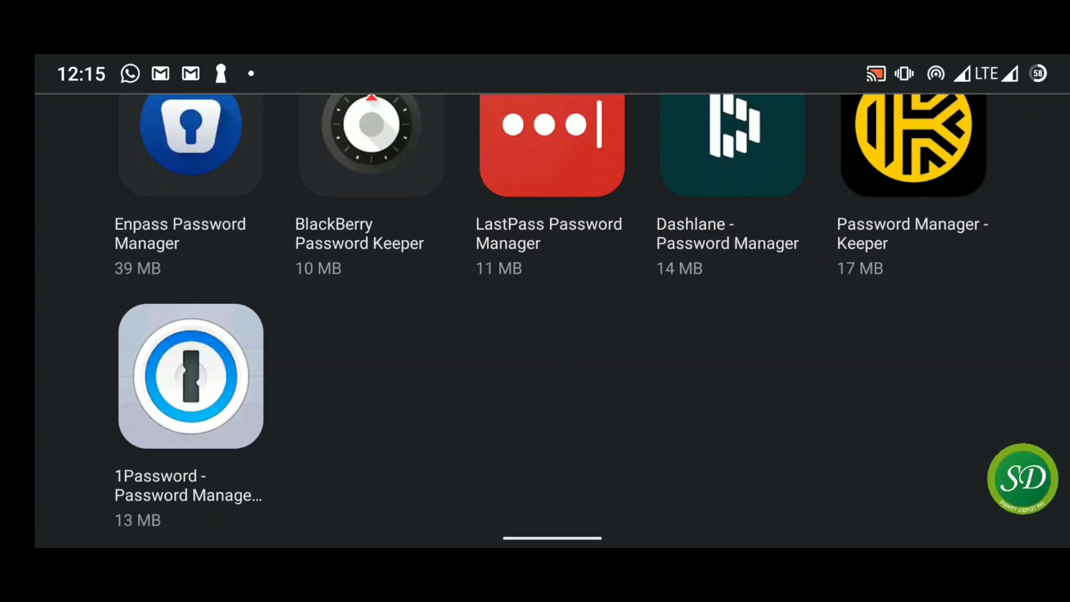
pyautogui.scroll(2, 552, 335)
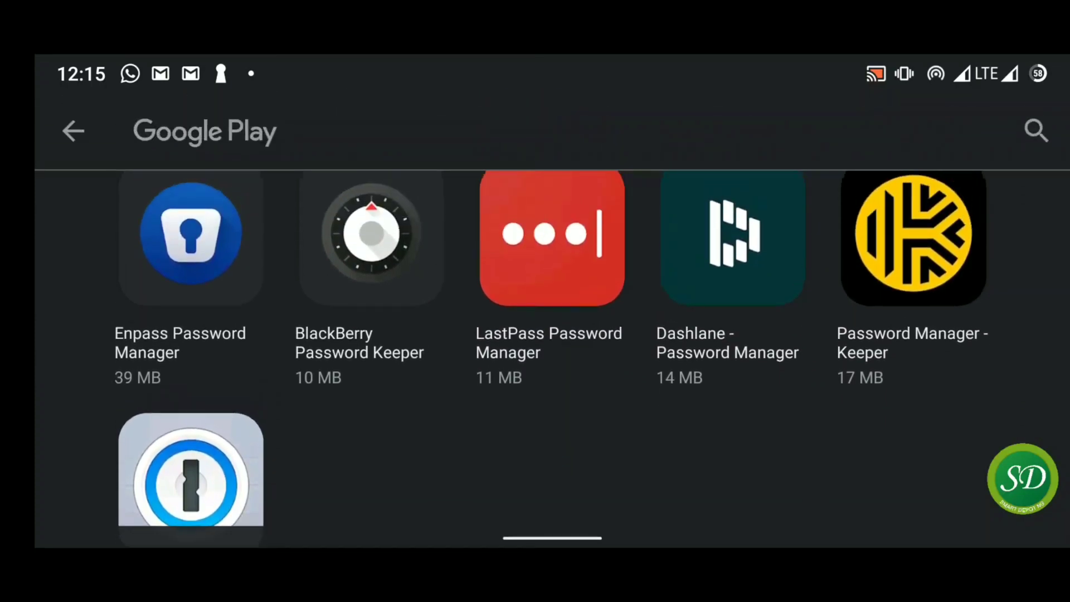
pyautogui.scroll(1, 551, 335)
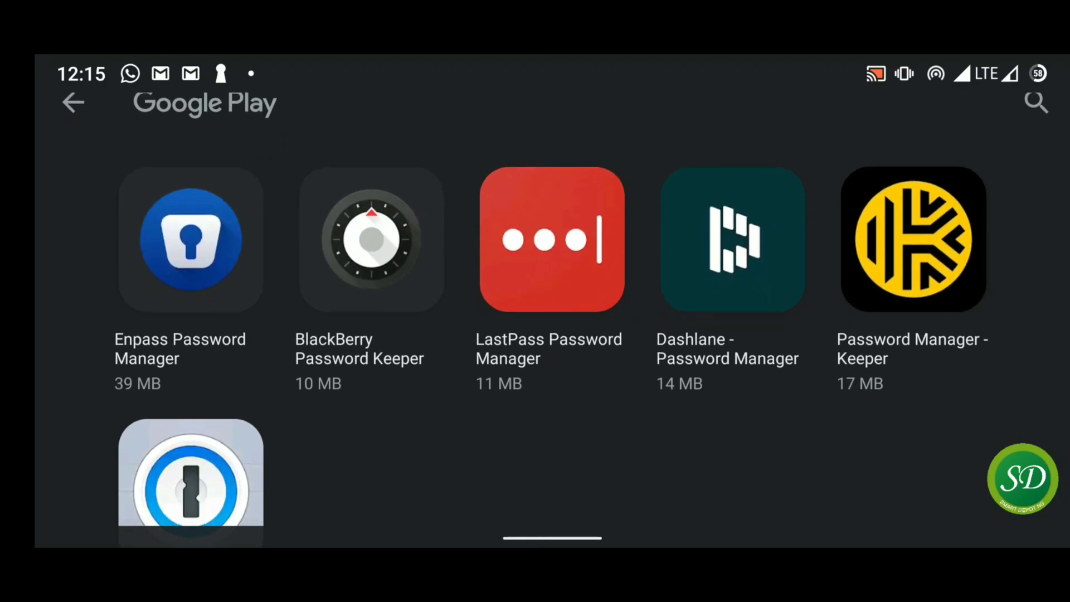
pyautogui.click(191, 250)
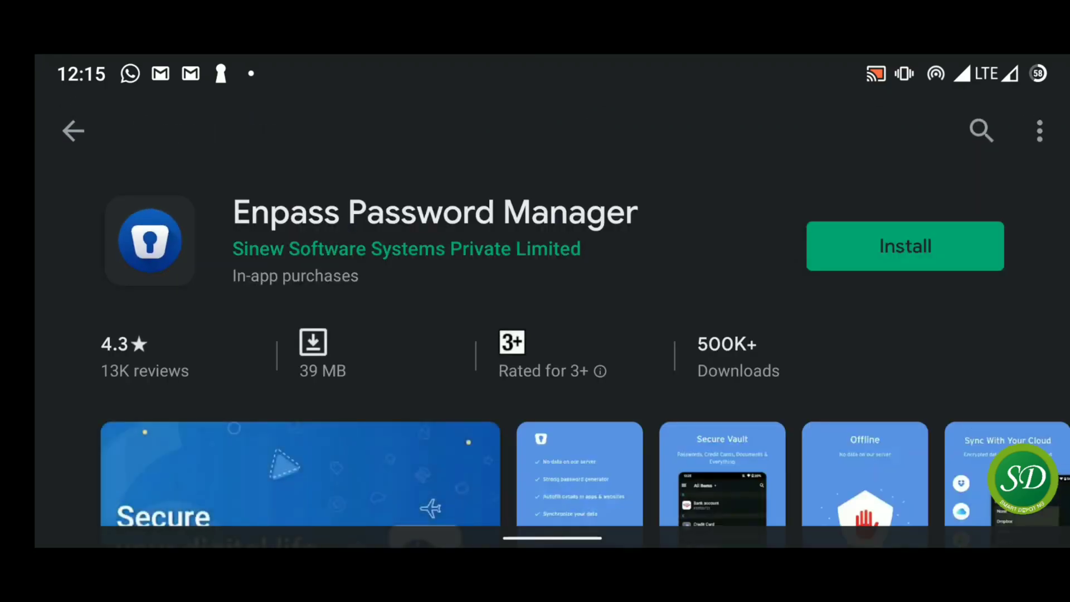
pyautogui.scroll(-1, 552, 335)
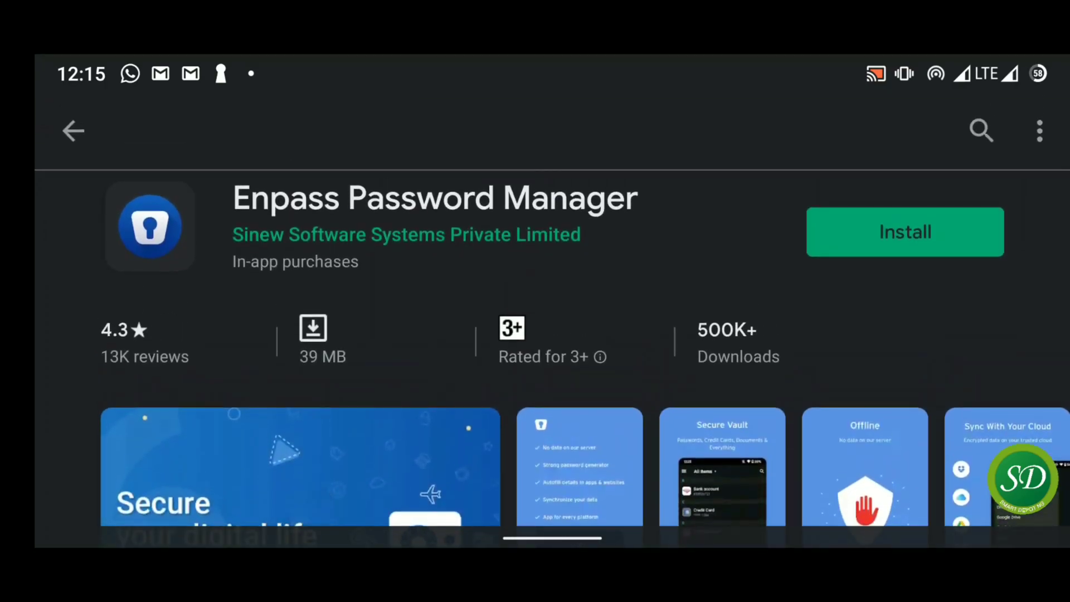
pyautogui.press('Escape')
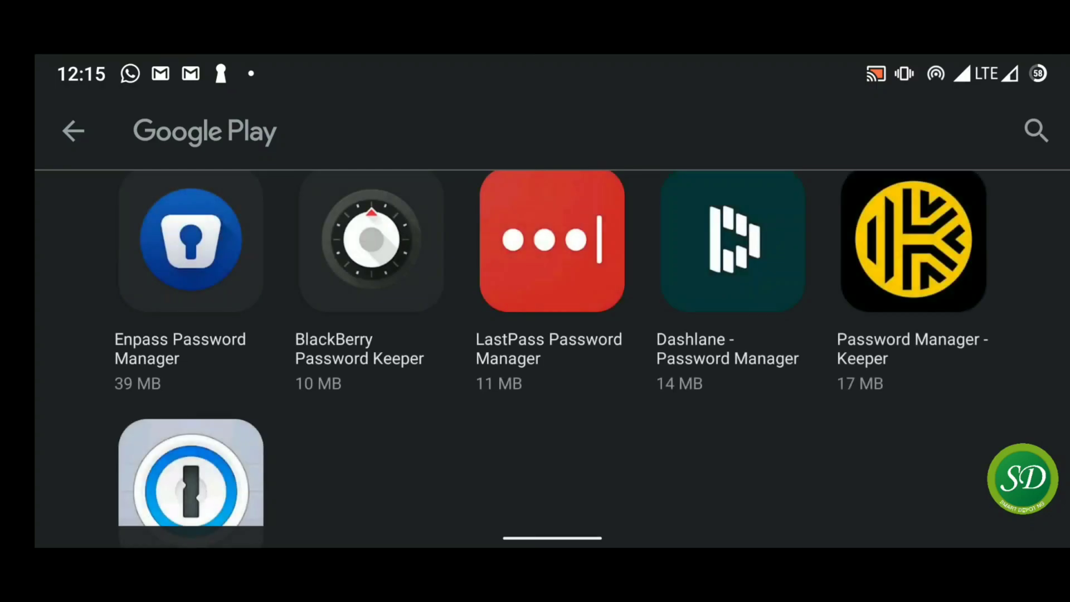
# Log in to Twitter on the web with the saved smartdepotng credentials.
pyautogui.click(553, 243)
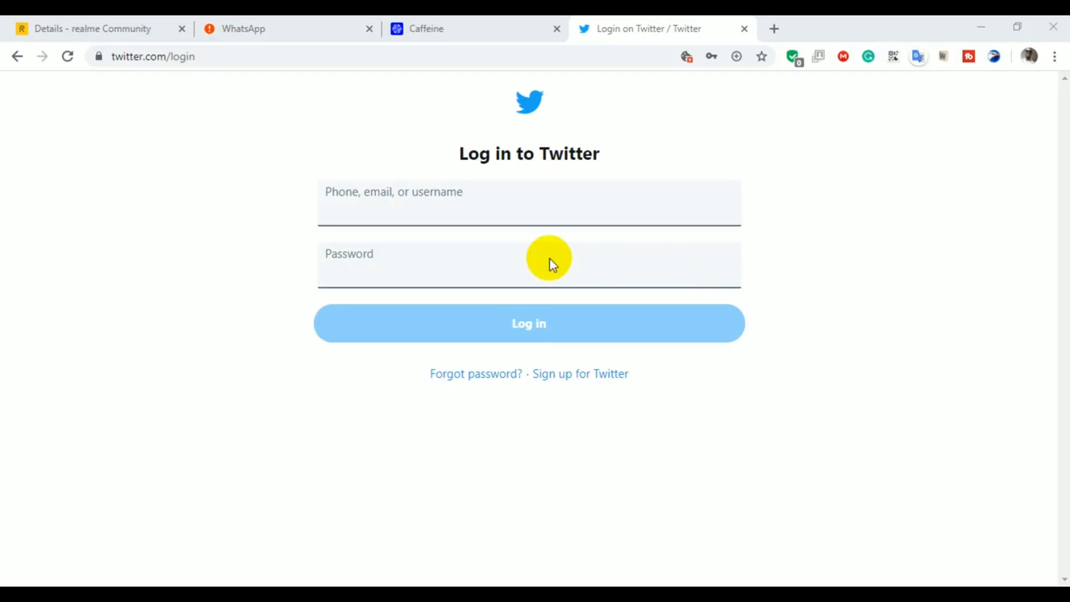
pyautogui.click(443, 211)
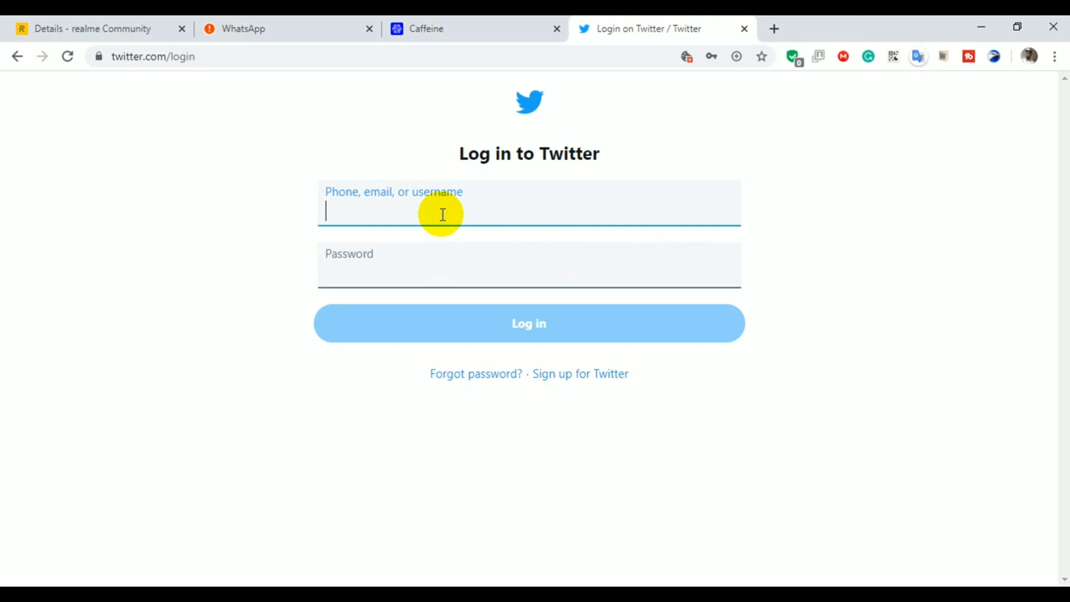
pyautogui.write('s')
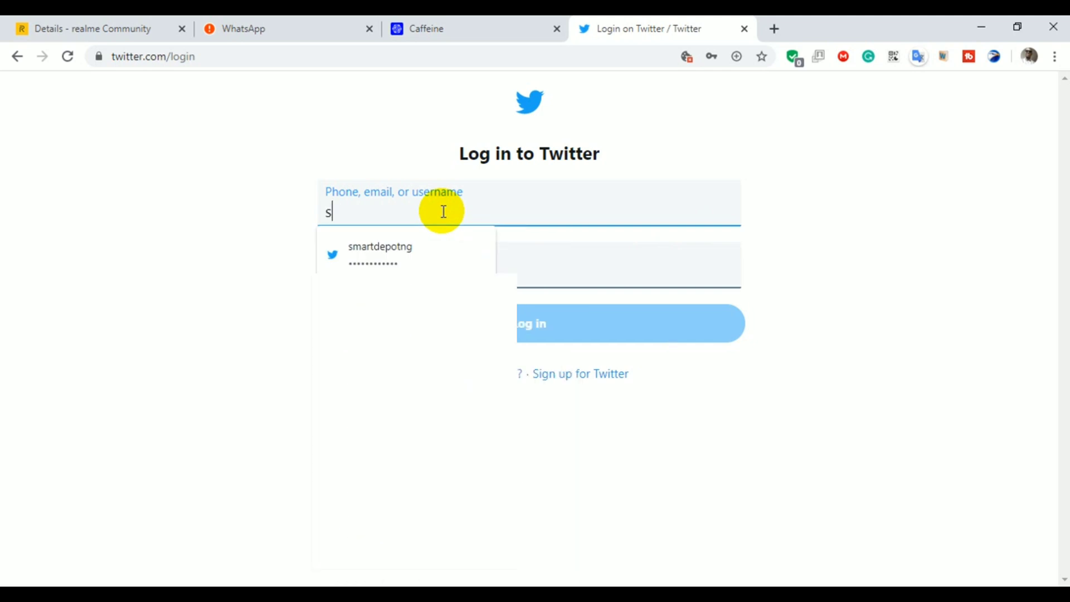
pyautogui.write('martdepotng')
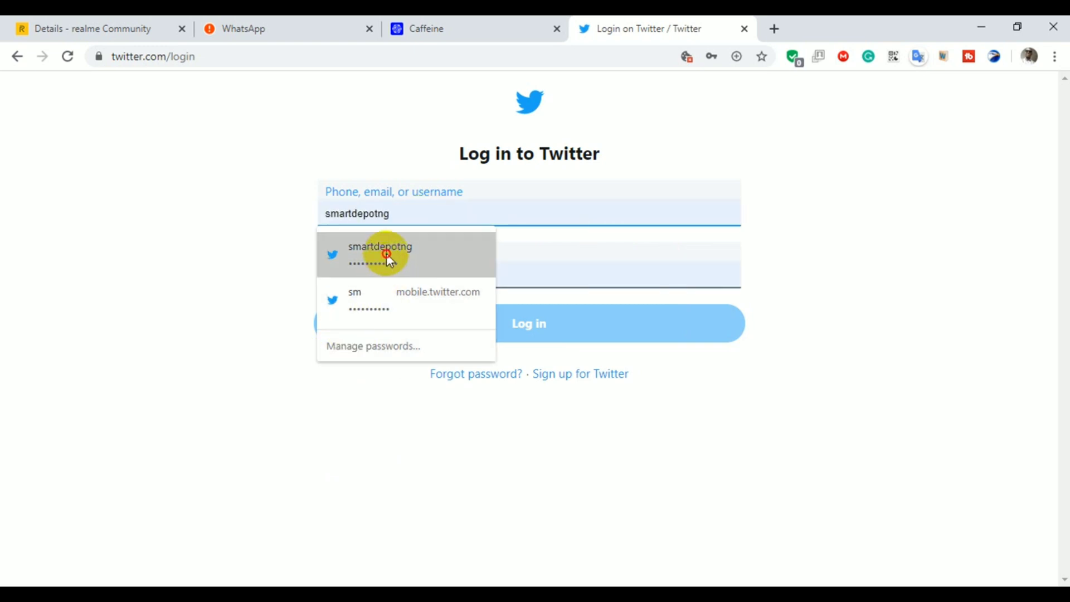
pyautogui.click(386, 253)
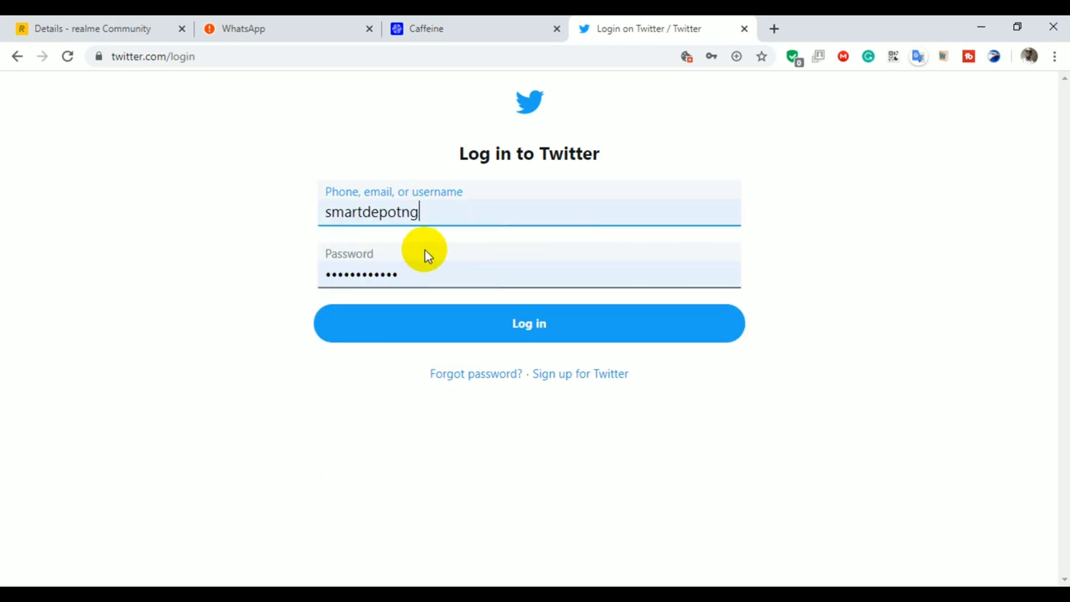
pyautogui.click(539, 335)
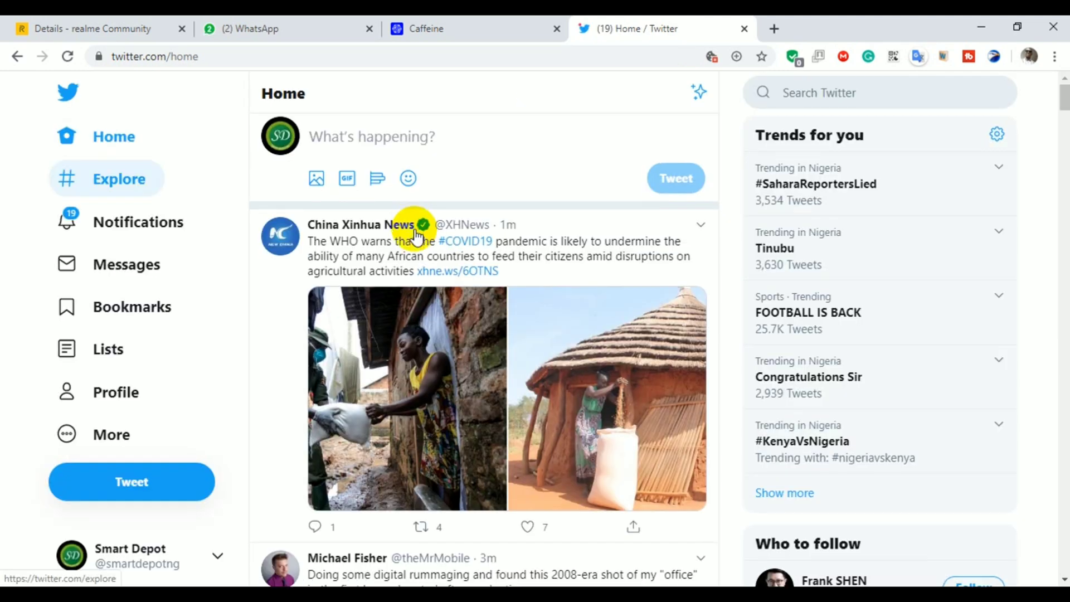
pyautogui.scroll(-4, 415, 234)
pyautogui.scroll(-4, 416, 234)
pyautogui.scroll(-4, 415, 234)
pyautogui.scroll(-4, 416, 234)
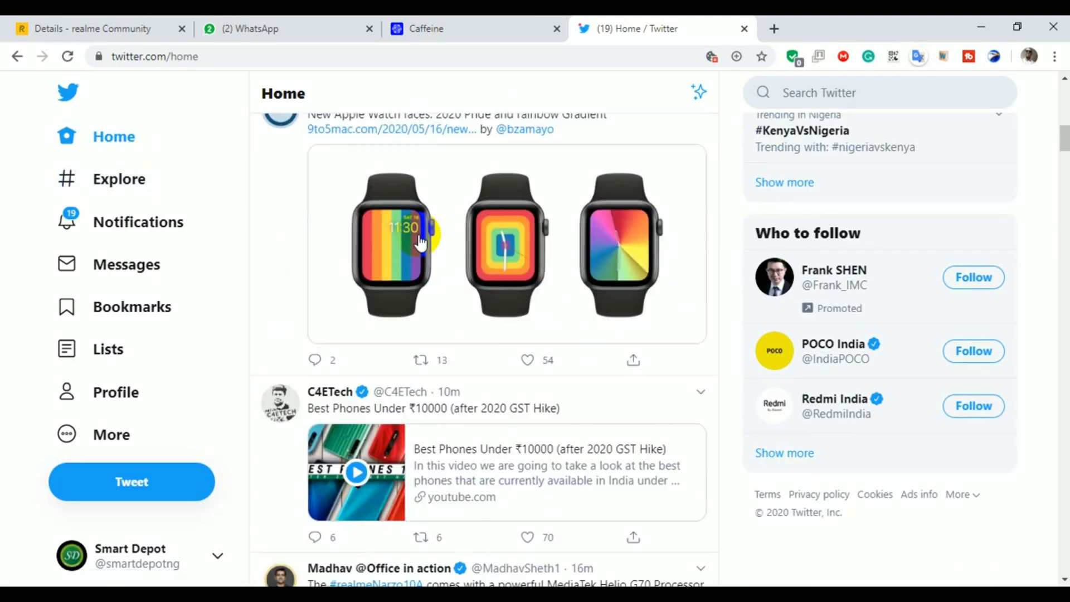
pyautogui.scroll(-4, 416, 234)
pyautogui.scroll(-5, 420, 242)
pyautogui.scroll(2, 421, 241)
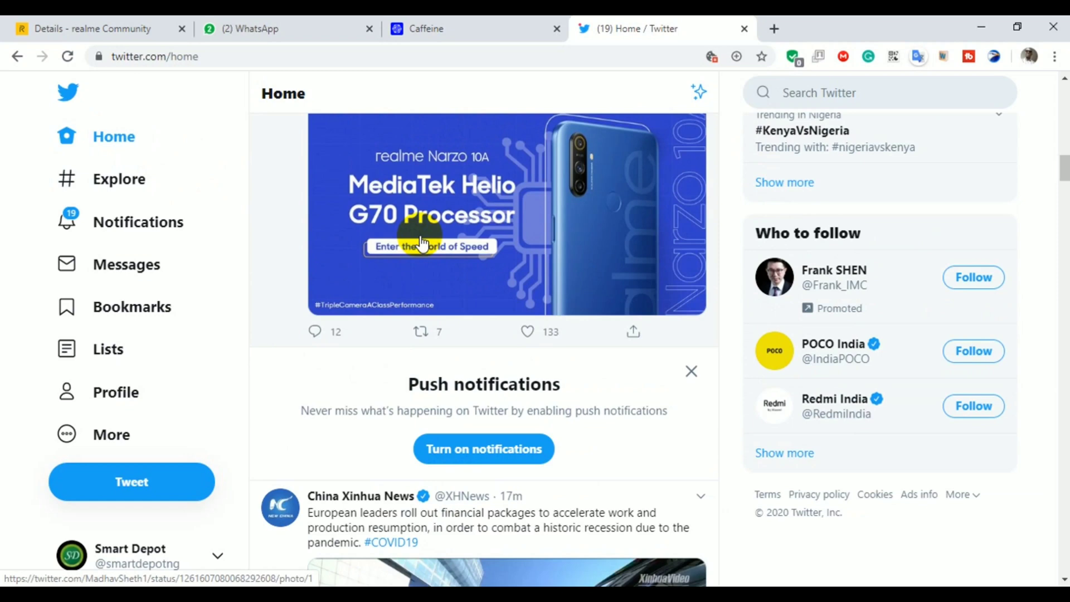
pyautogui.scroll(3, 420, 241)
pyautogui.scroll(3, 421, 242)
pyautogui.scroll(3, 421, 241)
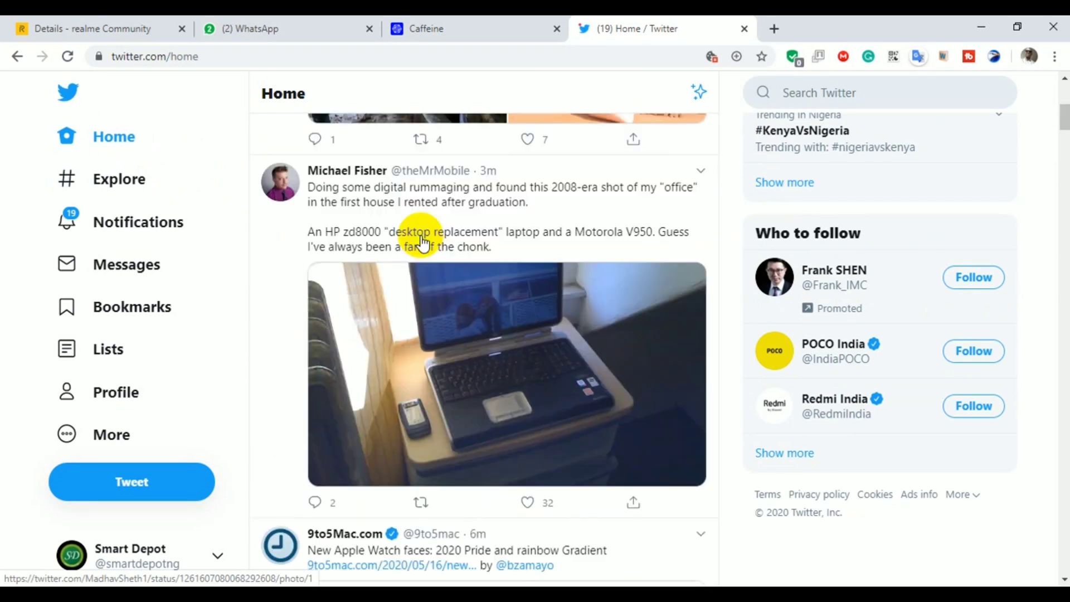
pyautogui.scroll(4, 421, 241)
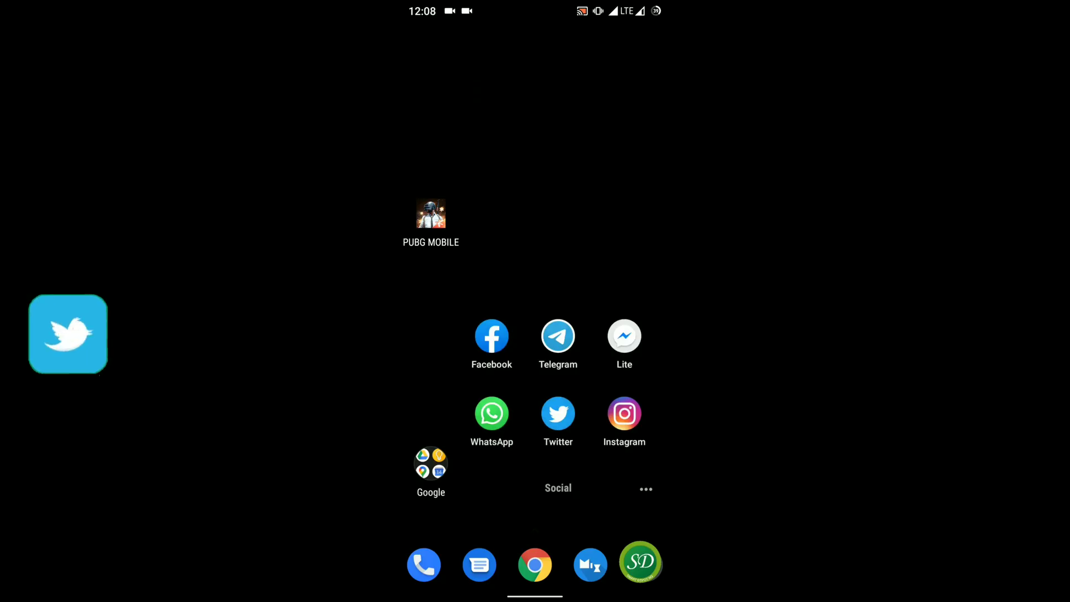
# In the Twitter phone app, enter smartdepotng and a password and submit the login.
pyautogui.click(557, 413)
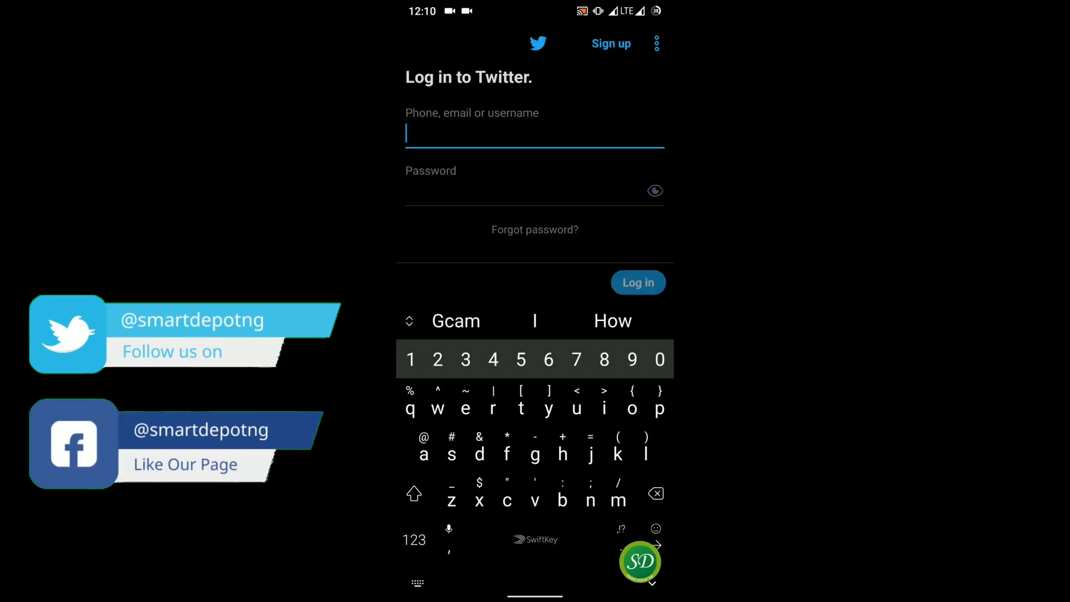
pyautogui.click(535, 190)
pyautogui.click(534, 132)
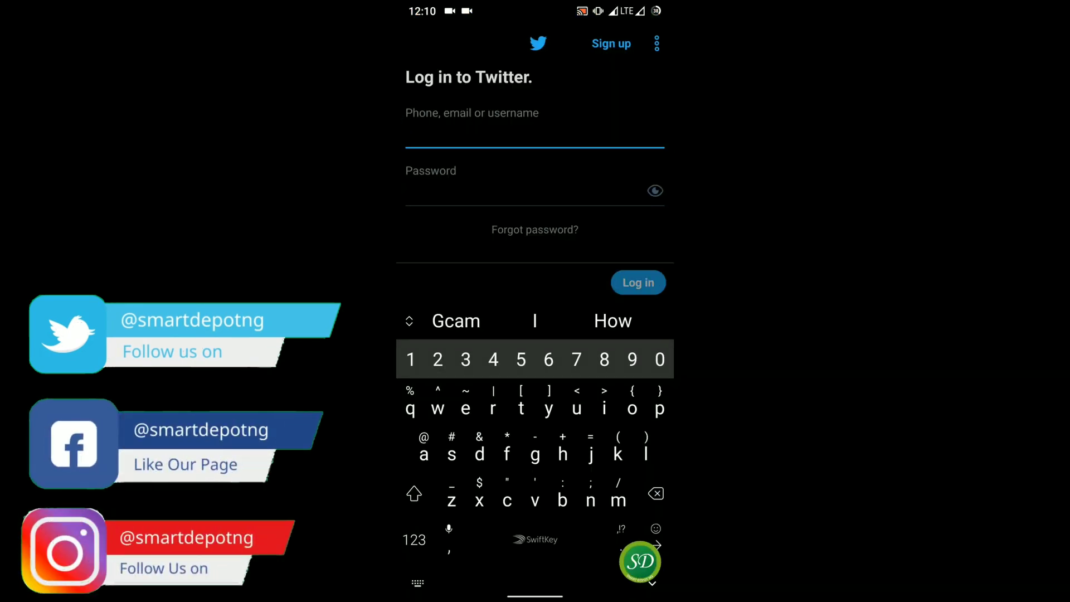
pyautogui.write('sma')
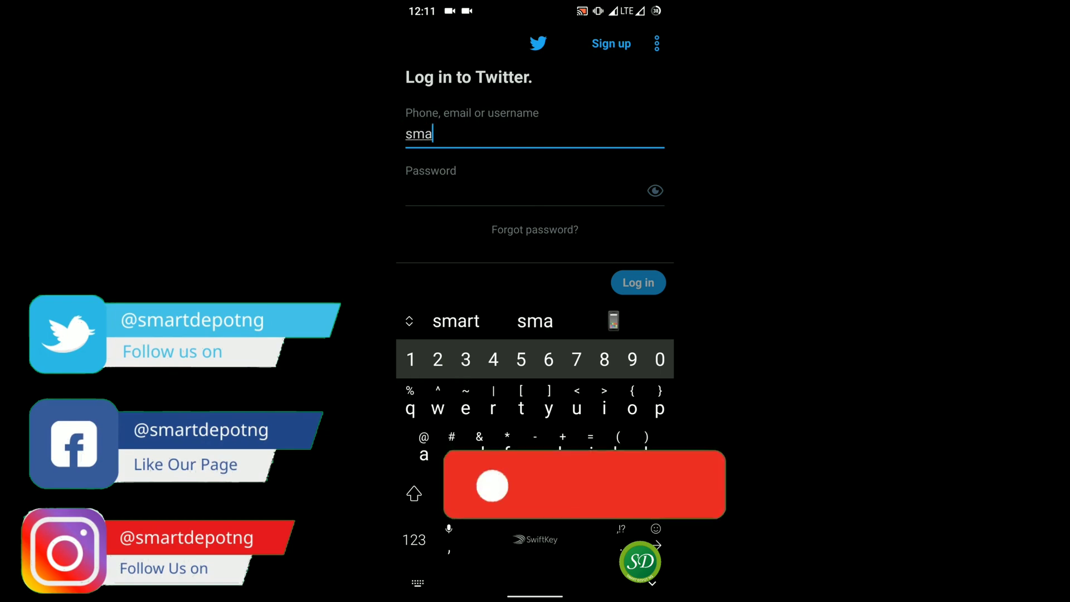
pyautogui.write('rtde')
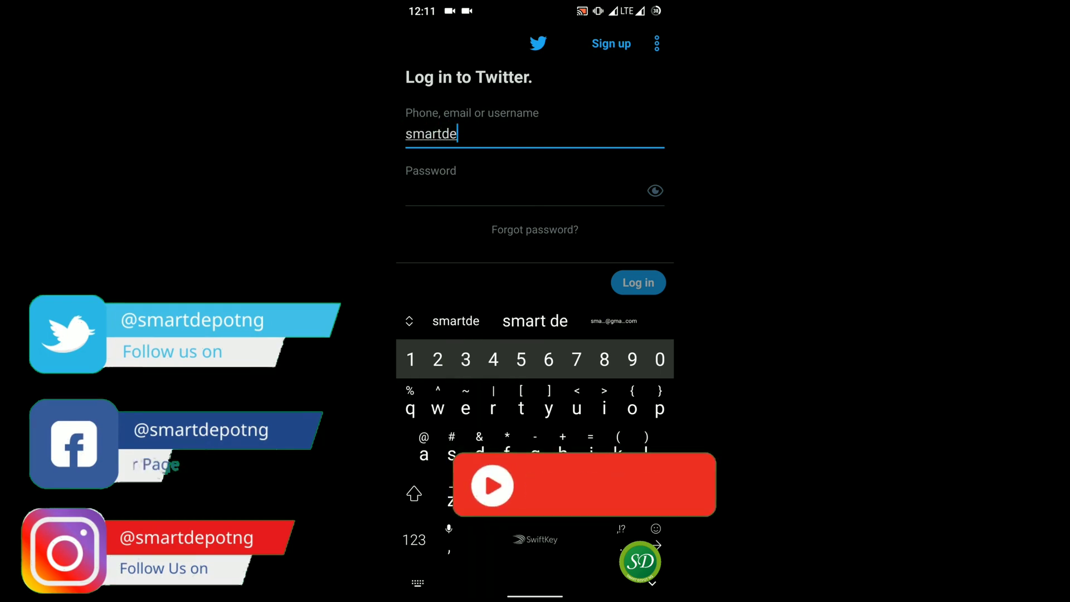
pyautogui.write('pot')
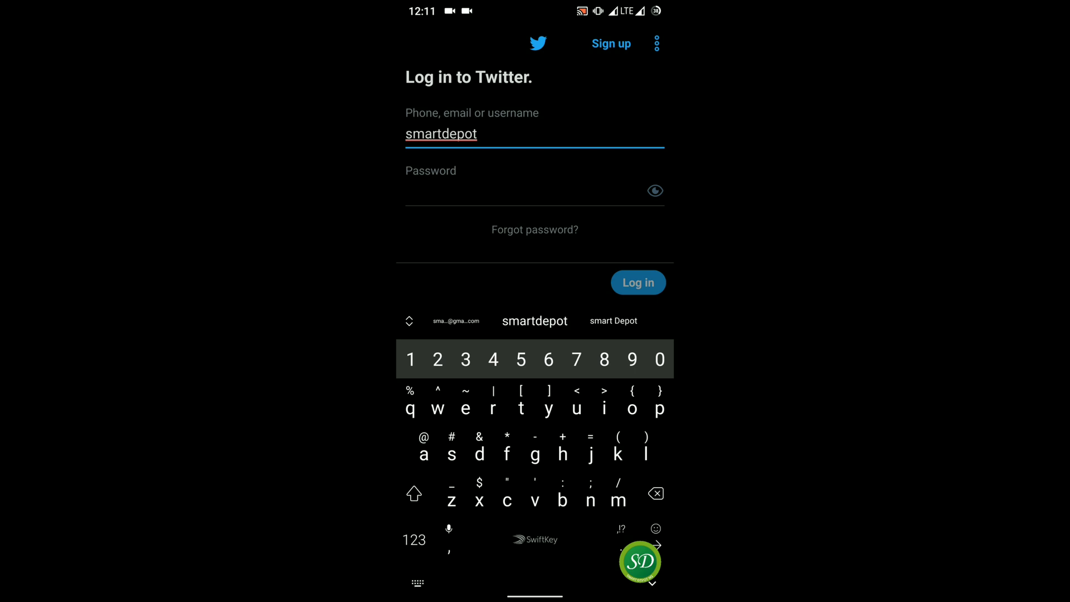
pyautogui.write('ng')
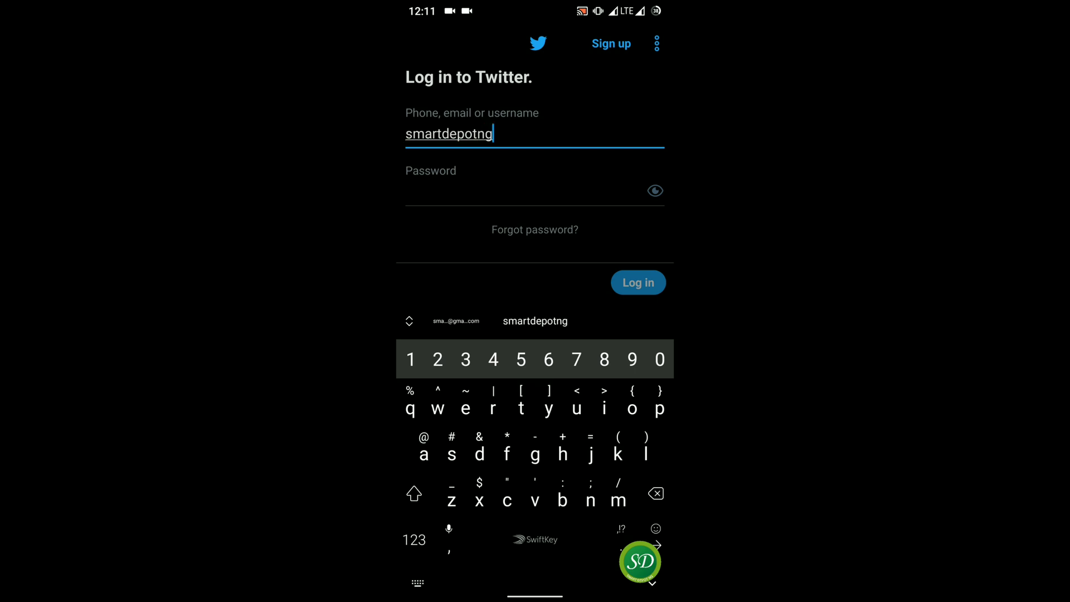
pyautogui.click(519, 191)
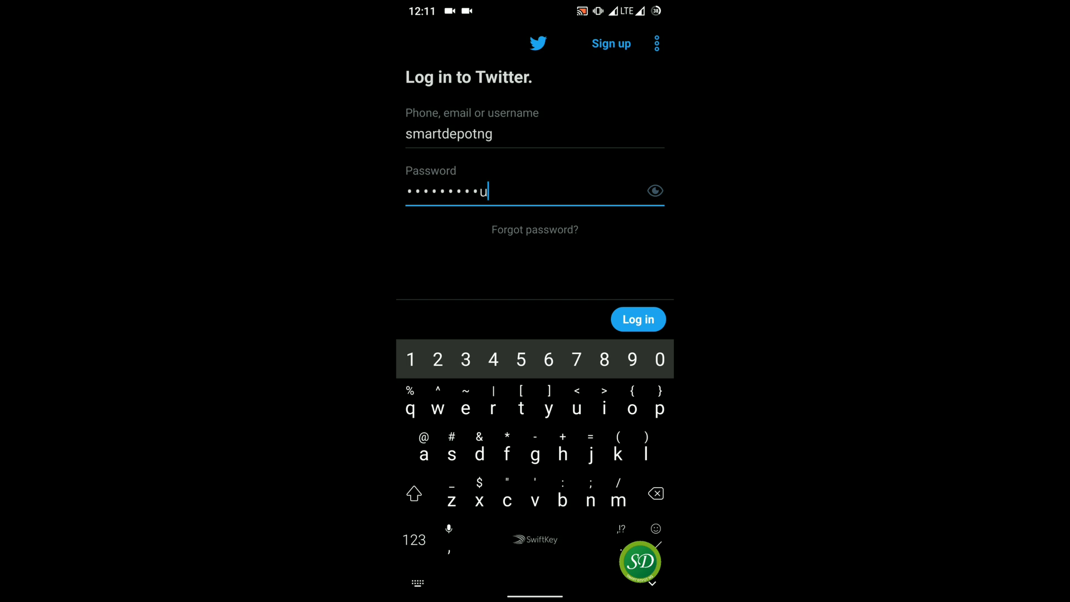
pyautogui.click(638, 320)
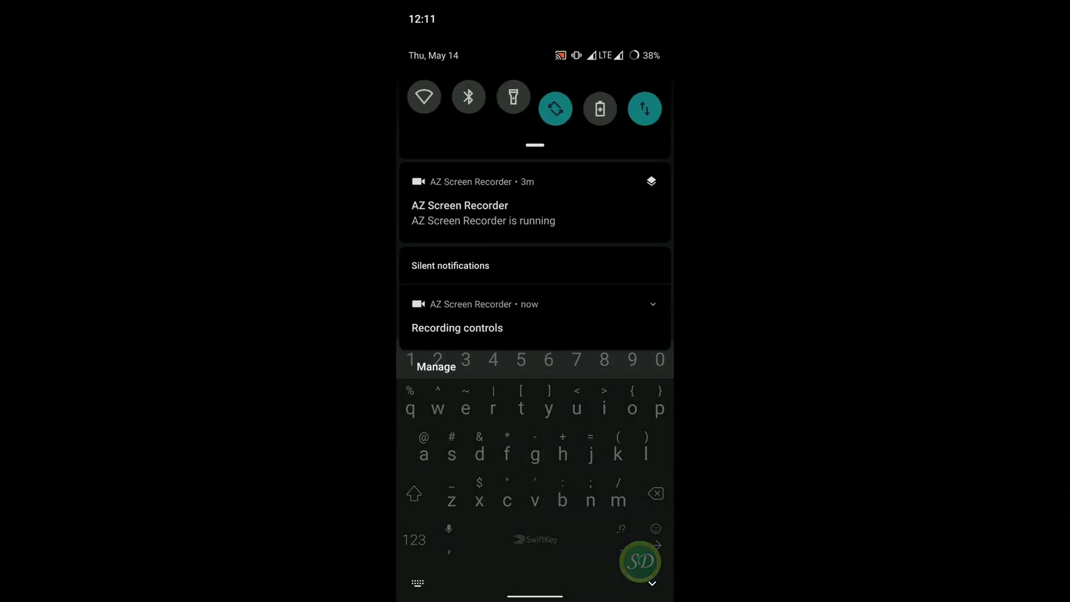
# From quick settings, reach System > Advanced > Languages & input in Android Settings.
pyautogui.moveTo(535, 126); pyautogui.dragTo(535, 376)
pyautogui.click(653, 427)
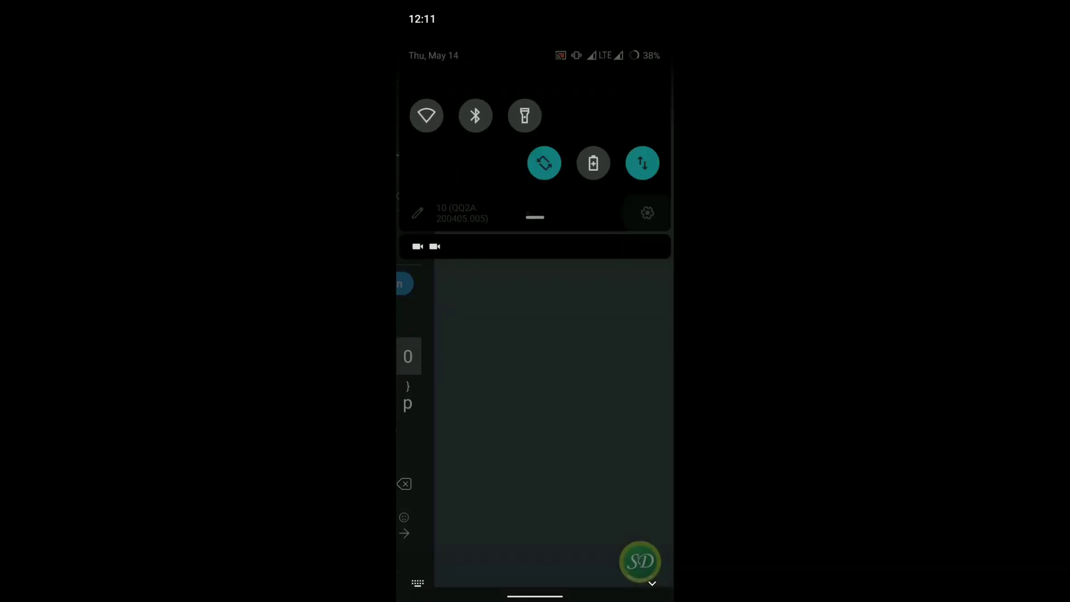
pyautogui.scroll(-8, 536, 335)
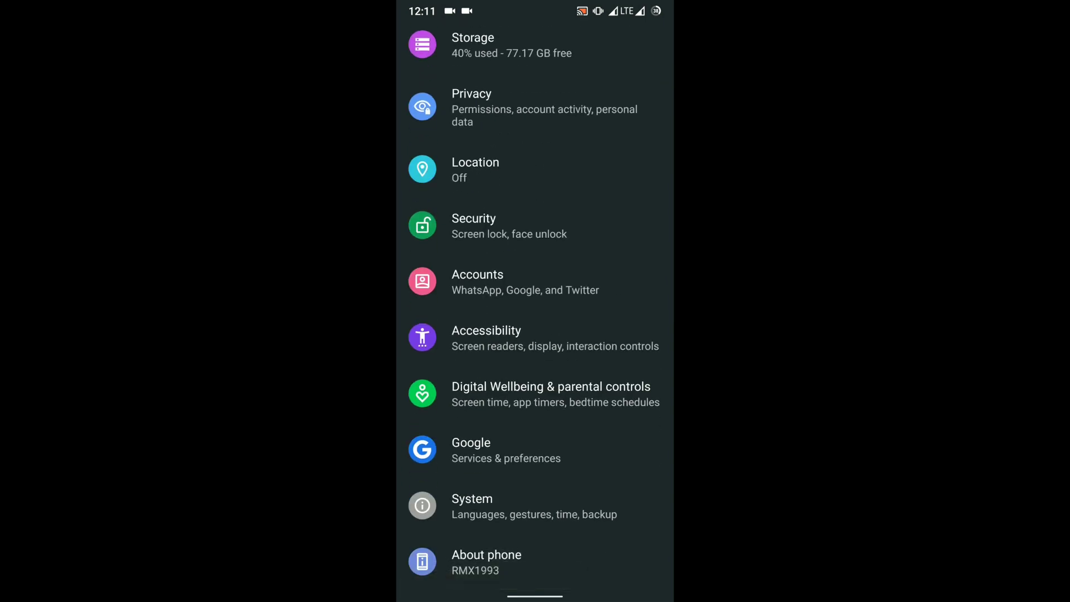
pyautogui.click(535, 506)
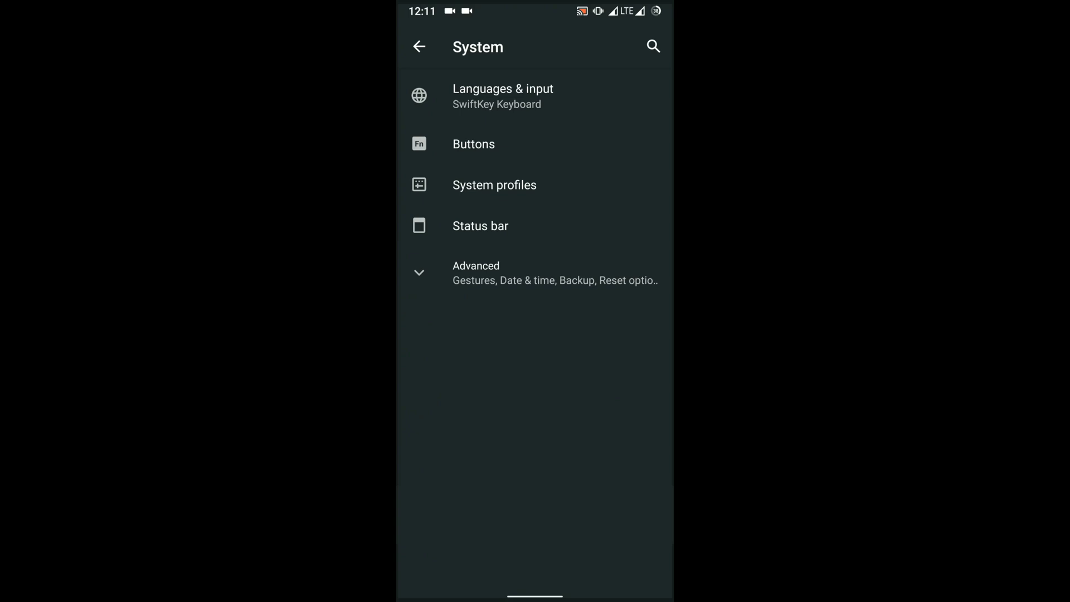
pyautogui.click(535, 272)
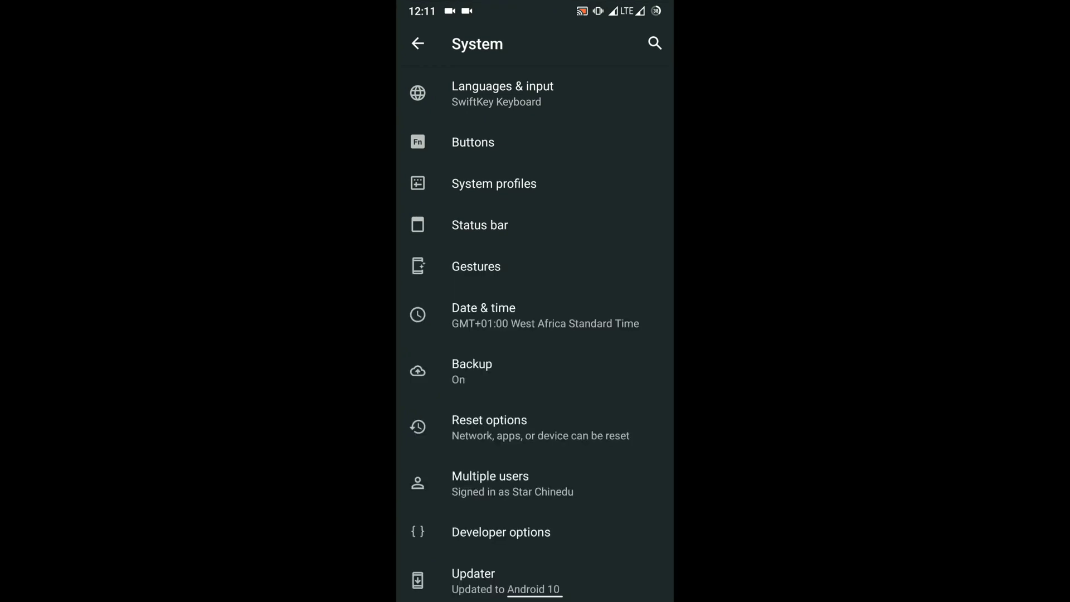
pyautogui.click(535, 93)
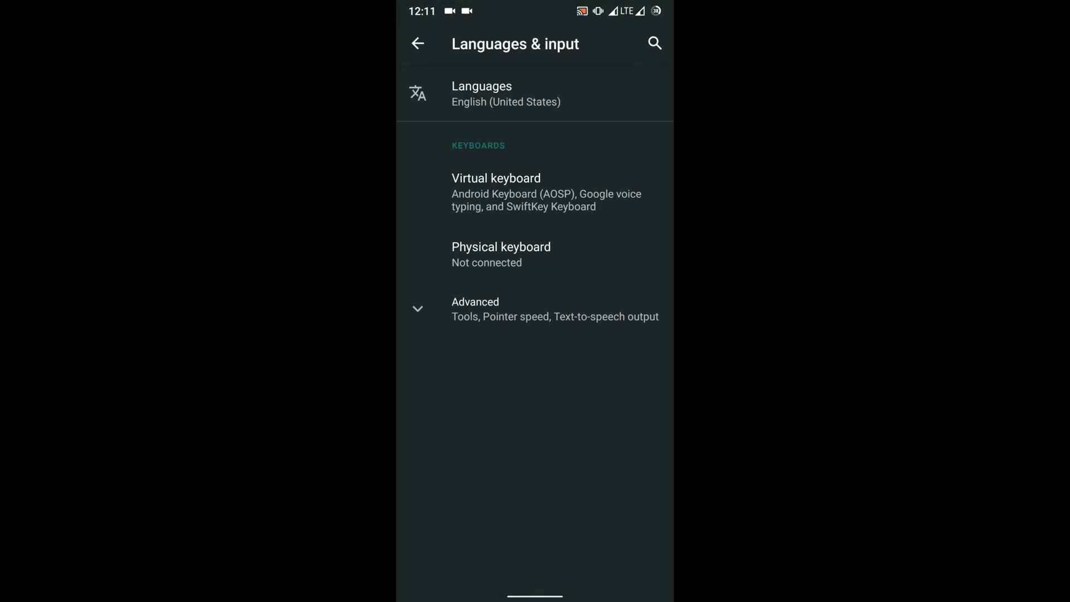
# Reveal the advanced input tools and bring up the Autofill service page showing None.
pyautogui.click(536, 308)
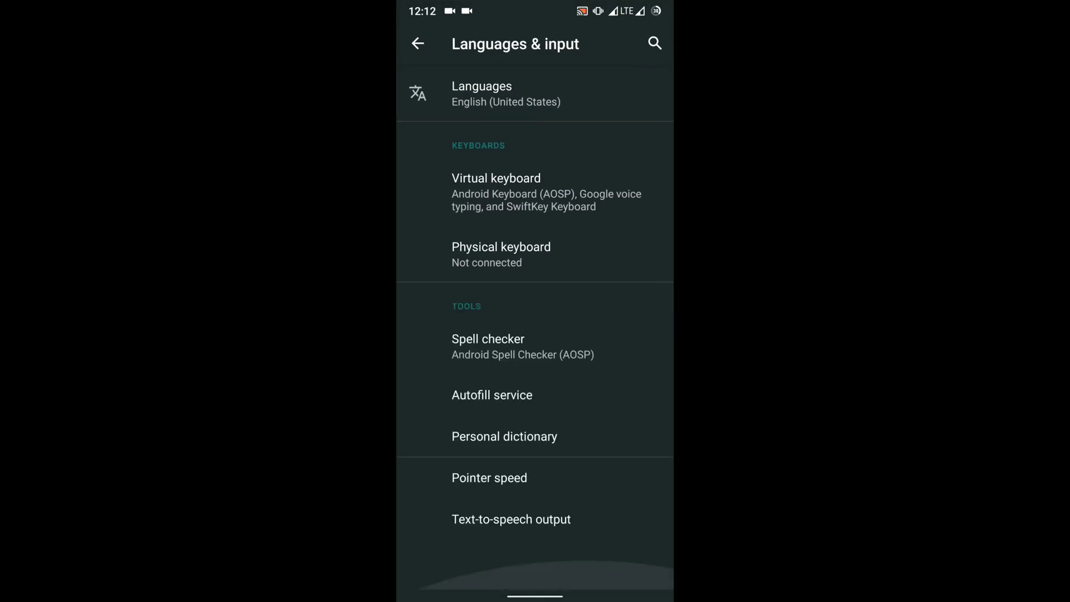
pyautogui.click(536, 395)
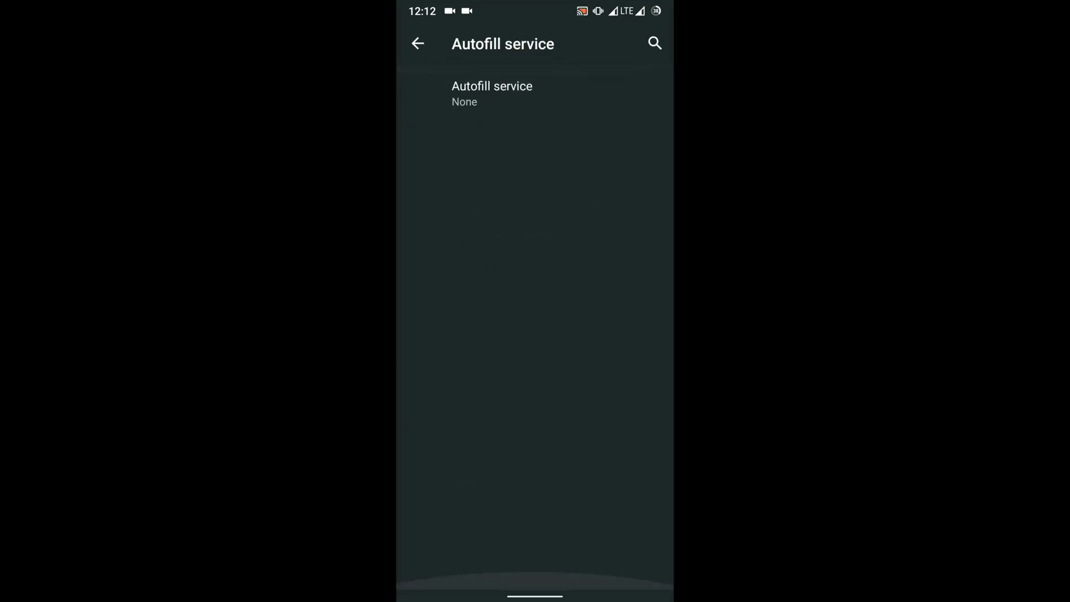
# Select Google as the autofill service and confirm trusting it.
pyautogui.click(535, 94)
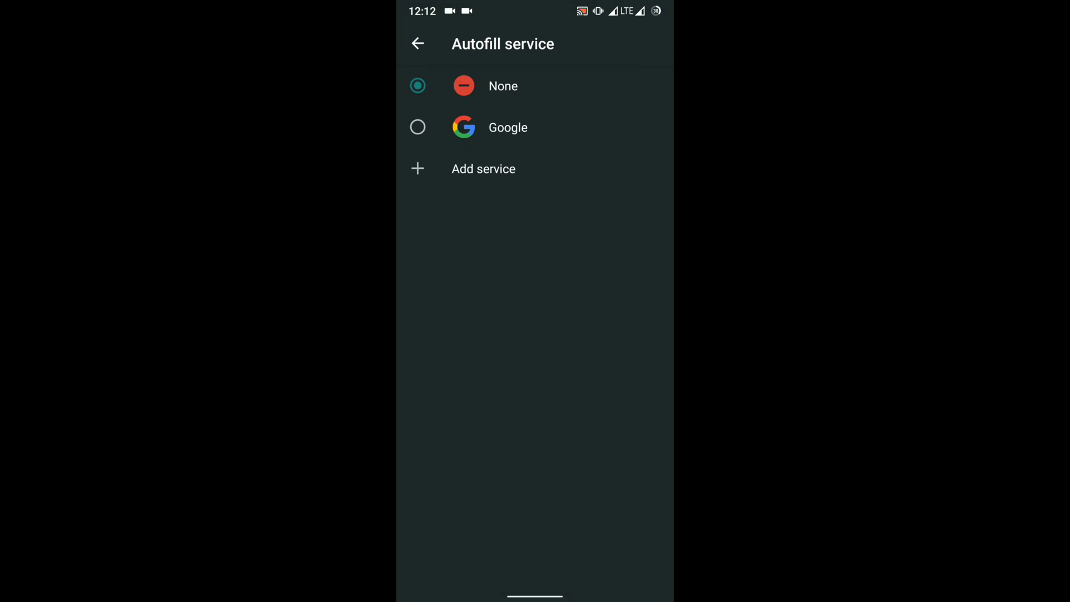
pyautogui.click(507, 127)
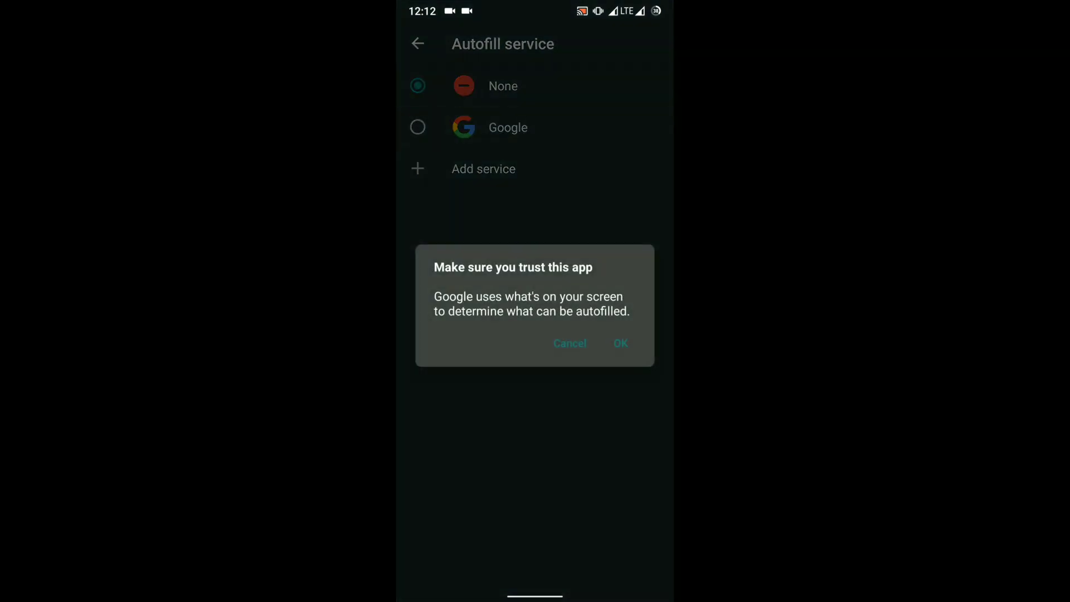
pyautogui.click(621, 343)
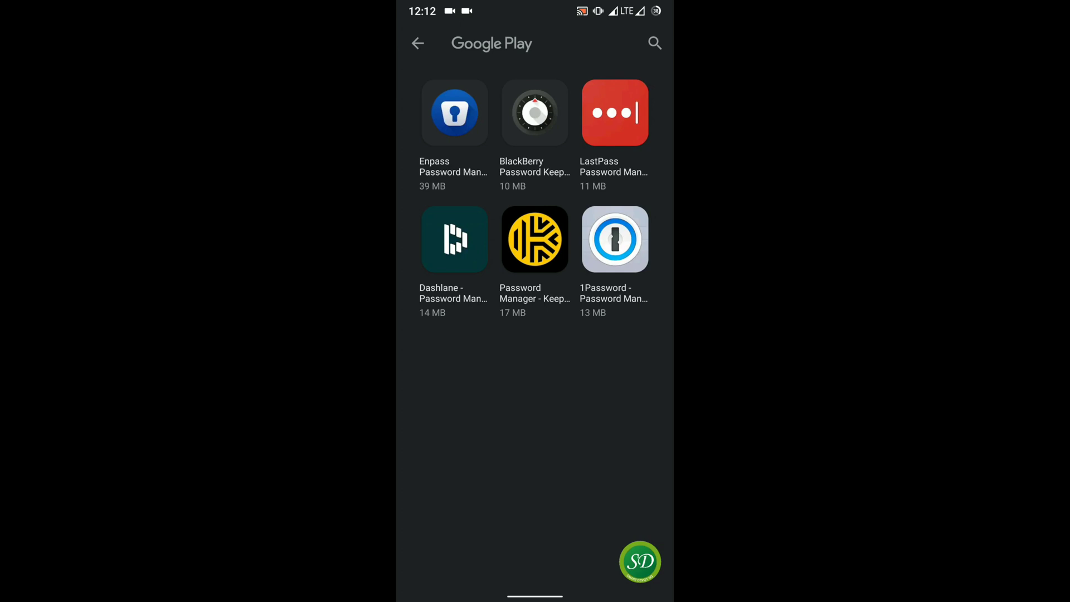
# Back out of the Play Store list and autofill pages to the System settings.
pyautogui.press('Escape')
pyautogui.press('Escape')
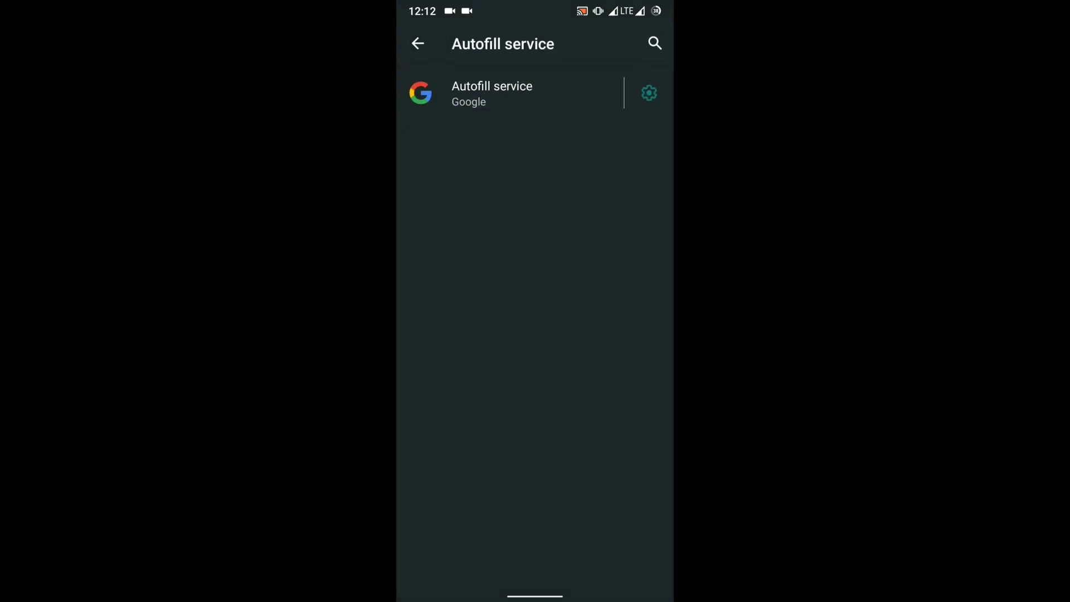
pyautogui.press('Escape')
pyautogui.press('Escape')
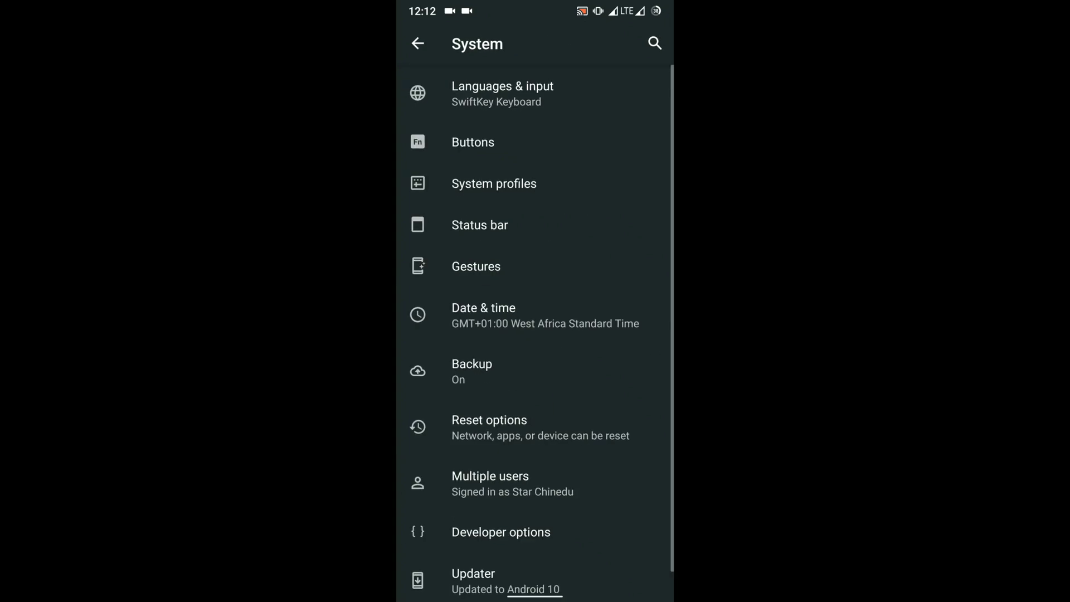
pyautogui.press('Escape')
pyautogui.press('Escape')
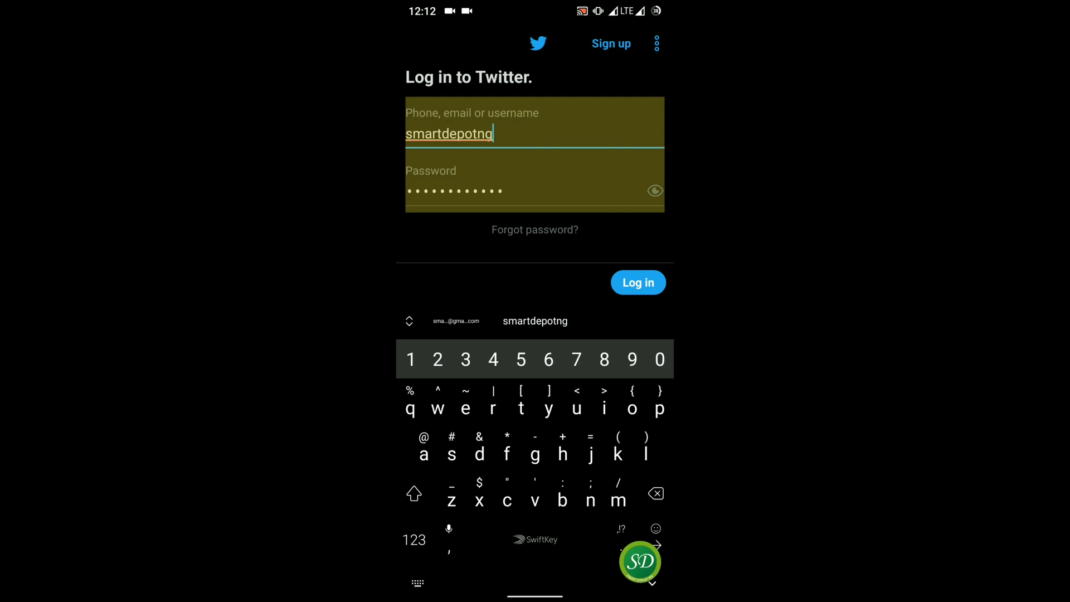
# Log in to the Twitter app with the Google-autofilled smartdepotng credentials.
pyautogui.click(638, 283)
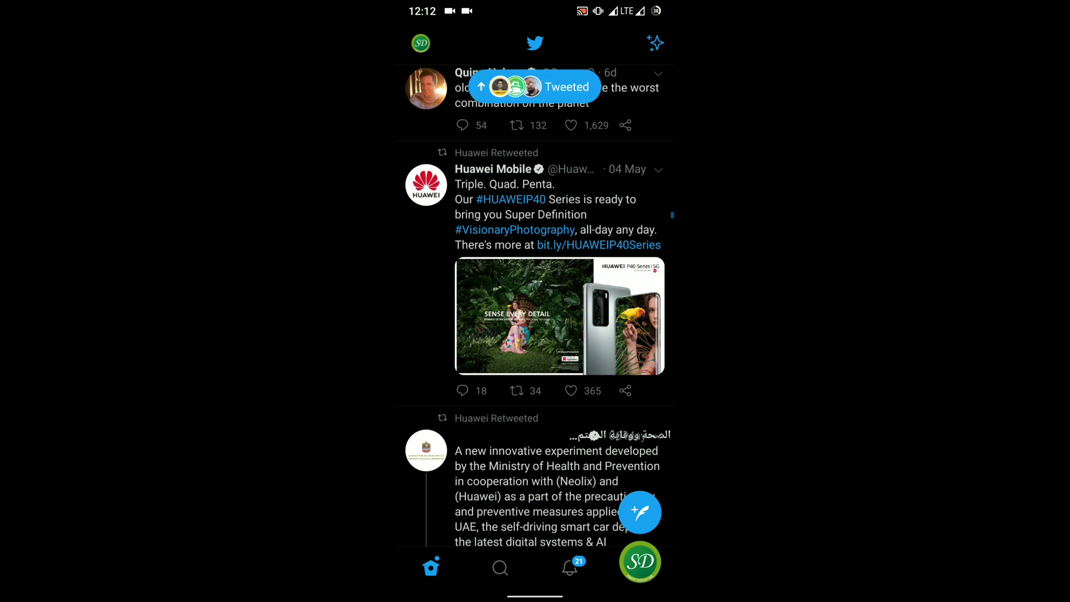
pyautogui.scroll(-10, 535, 335)
pyautogui.scroll(-4, 535, 334)
pyautogui.scroll(8, 535, 335)
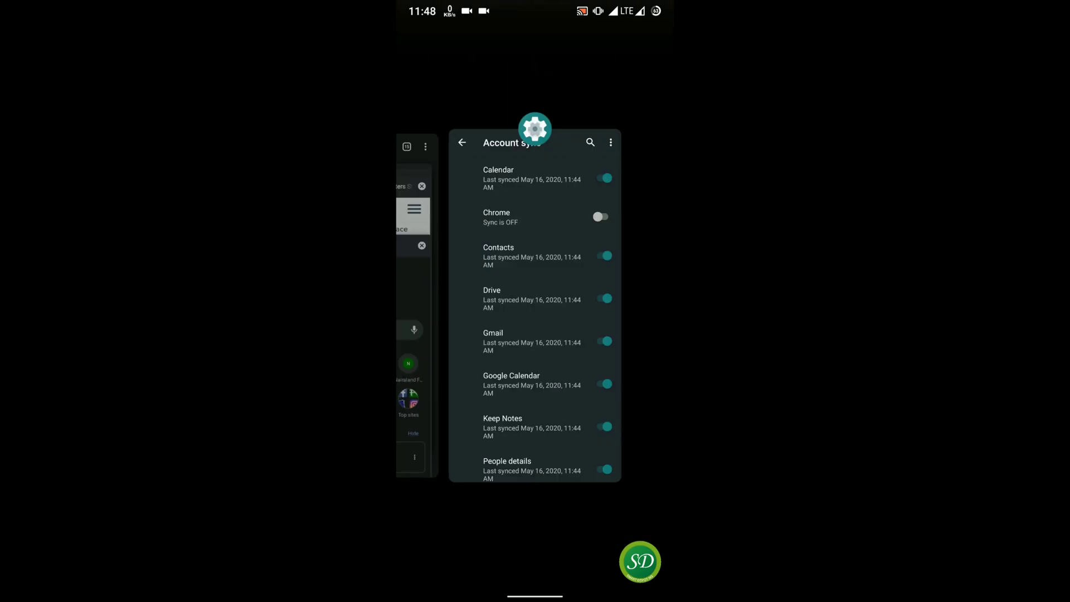
# Turn on Chrome sync for the Google account and run Sync now from the menu.
pyautogui.click(536, 318)
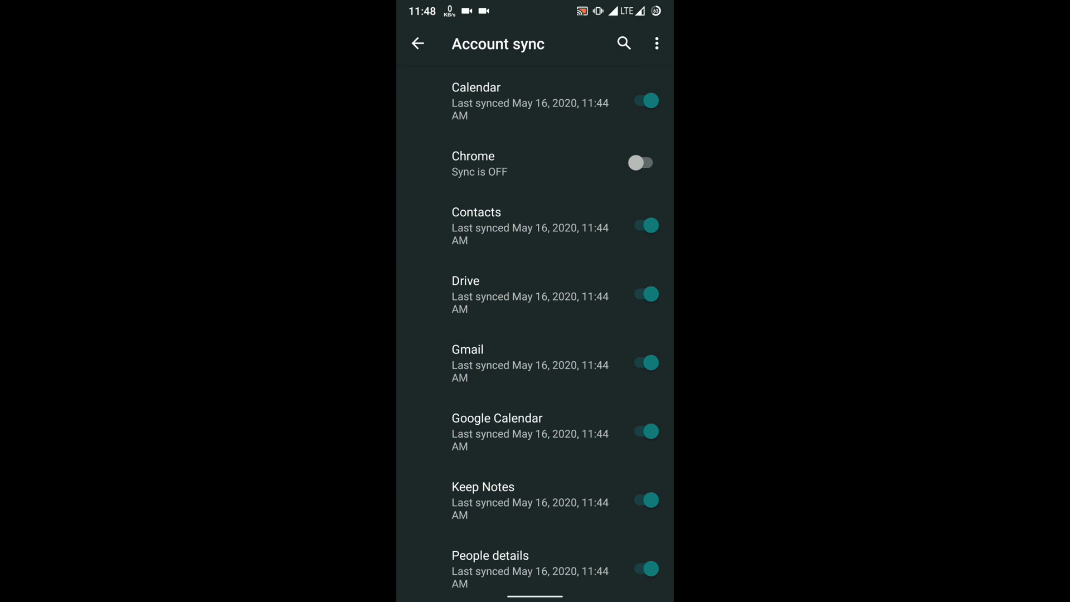
pyautogui.scroll(1, 535, 335)
pyautogui.click(641, 199)
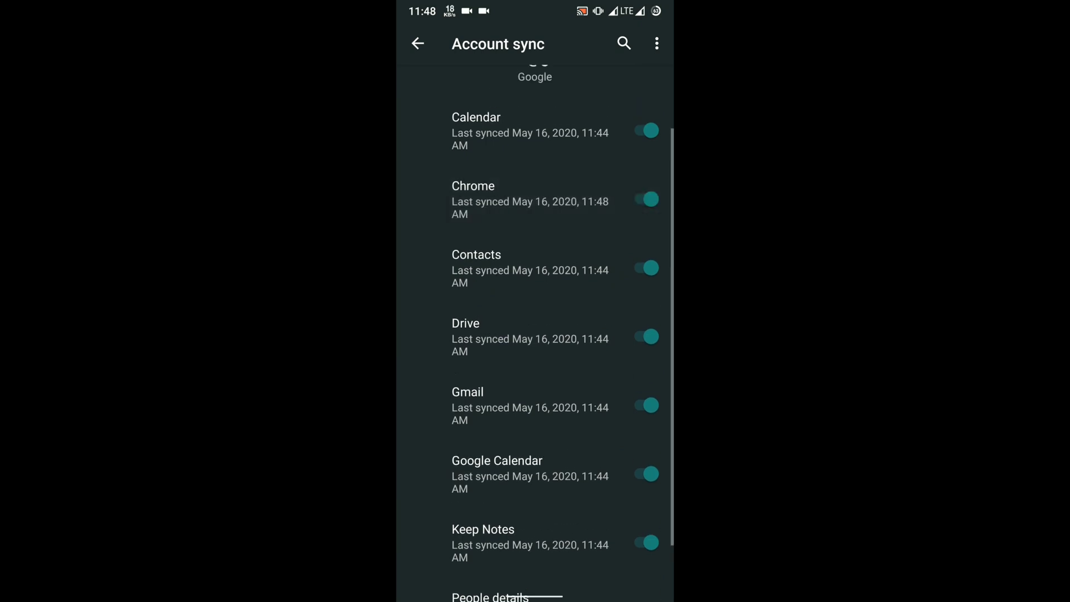
pyautogui.click(656, 44)
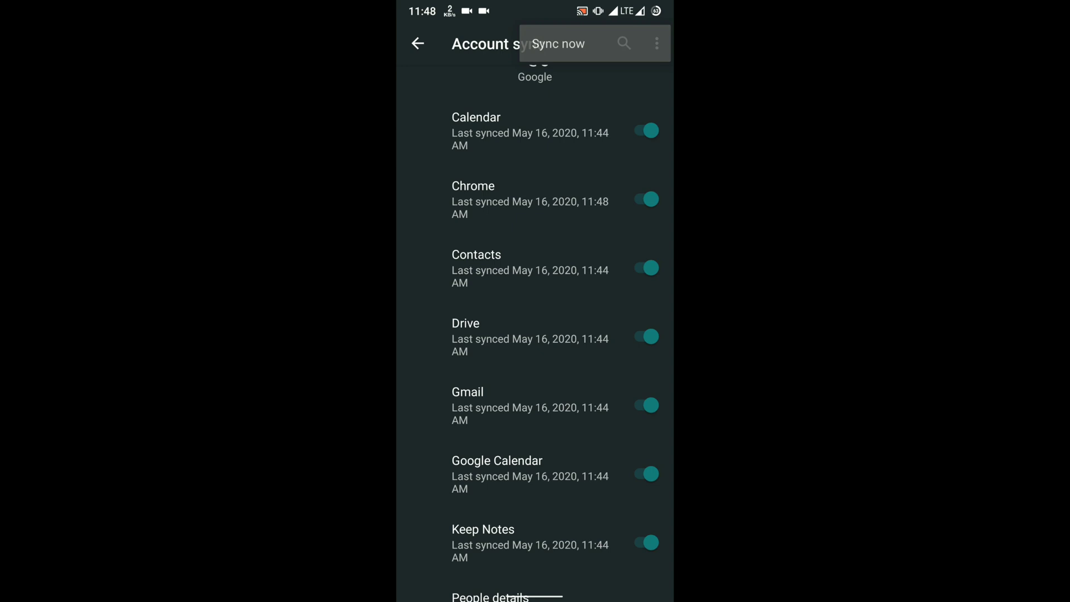
pyautogui.click(569, 44)
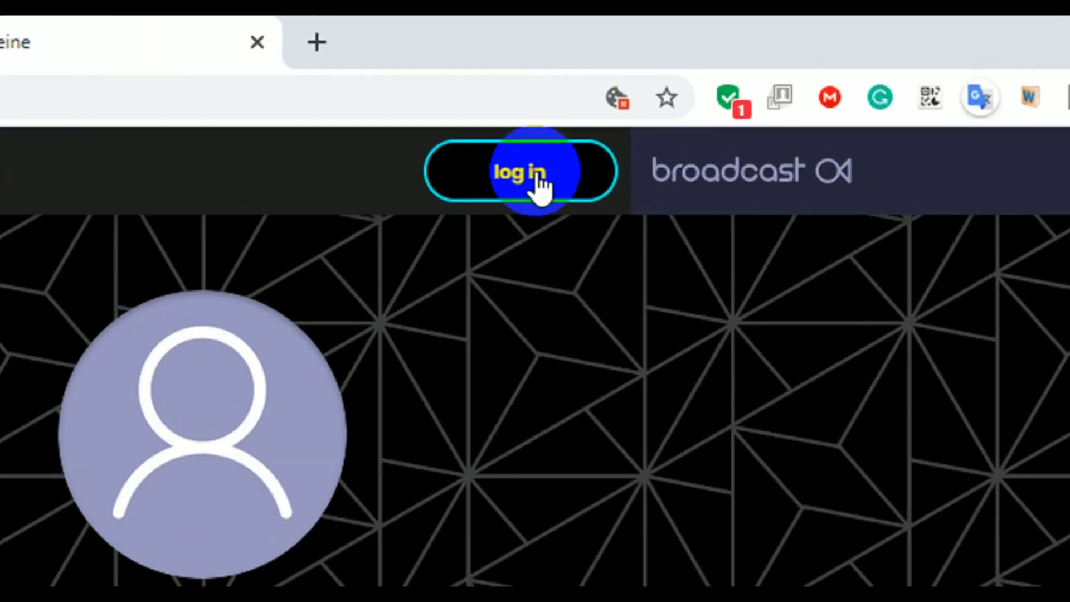
# Log in to caffeine.tv with the saved SmartdepotNG username and password.
pyautogui.click(539, 183)
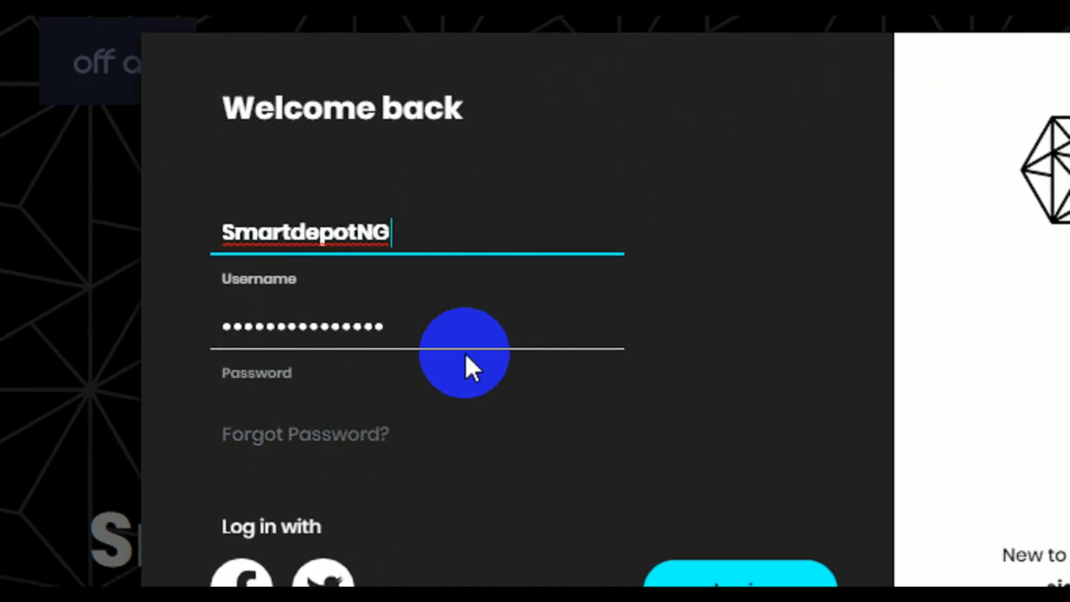
pyautogui.click(757, 452)
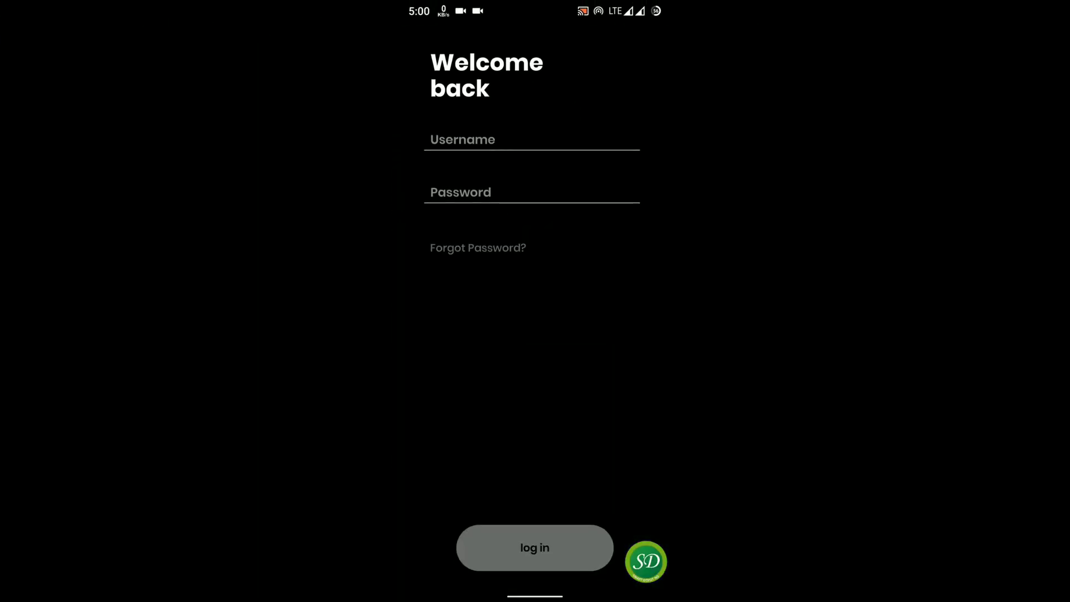
# Clear the partial username in Caffeine's form and bring up recent apps to switch to Chrome.
pyautogui.click(532, 140)
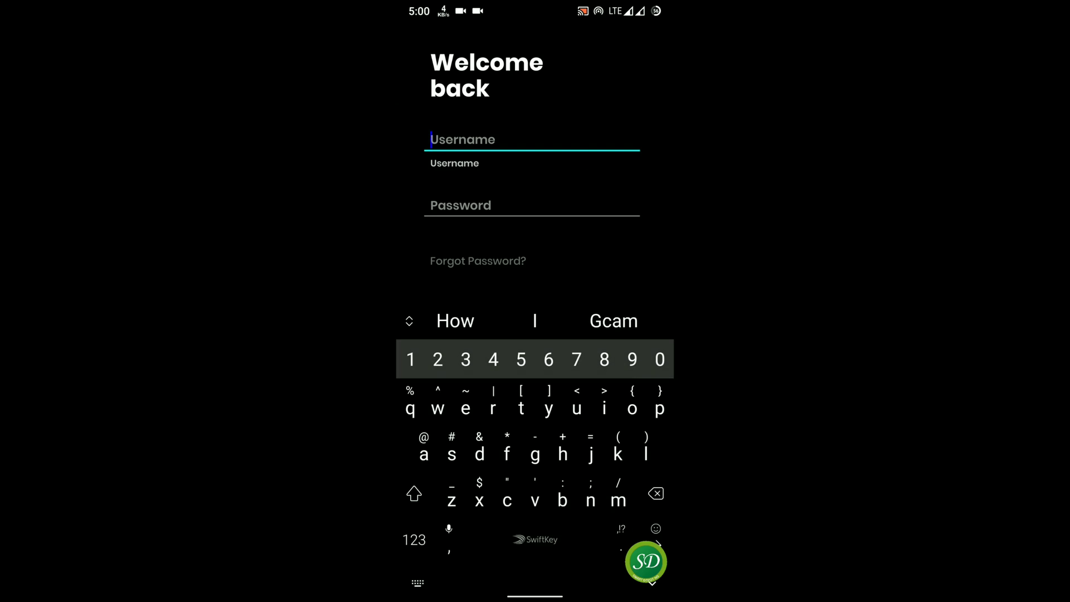
pyautogui.write('Sma')
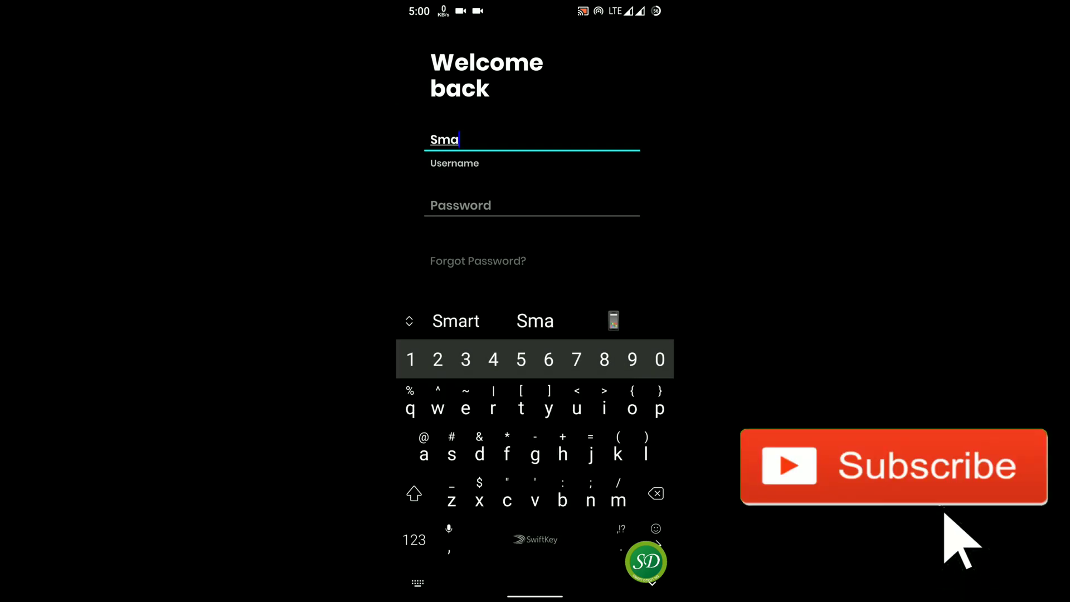
pyautogui.press('BackSpace')
pyautogui.press('BackSpace')
pyautogui.press('BackSpace')
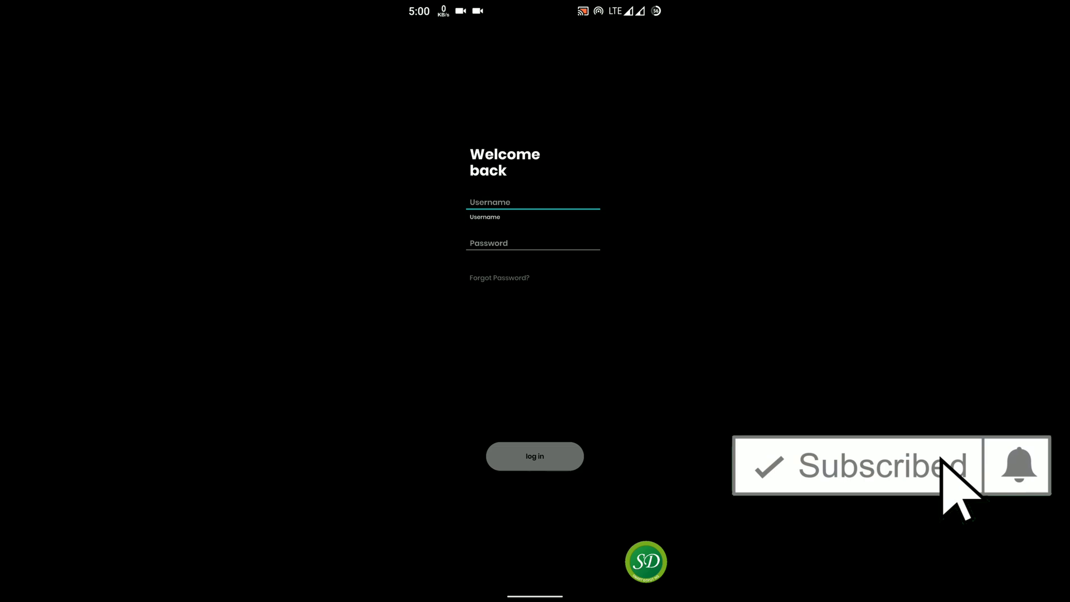
pyautogui.moveTo(535, 596); pyautogui.dragTo(534, 418)
# Find the caffeine.tv entry via a 'caff' search in passwords.google.com and verify with fingerprint.
pyautogui.click(468, 276)
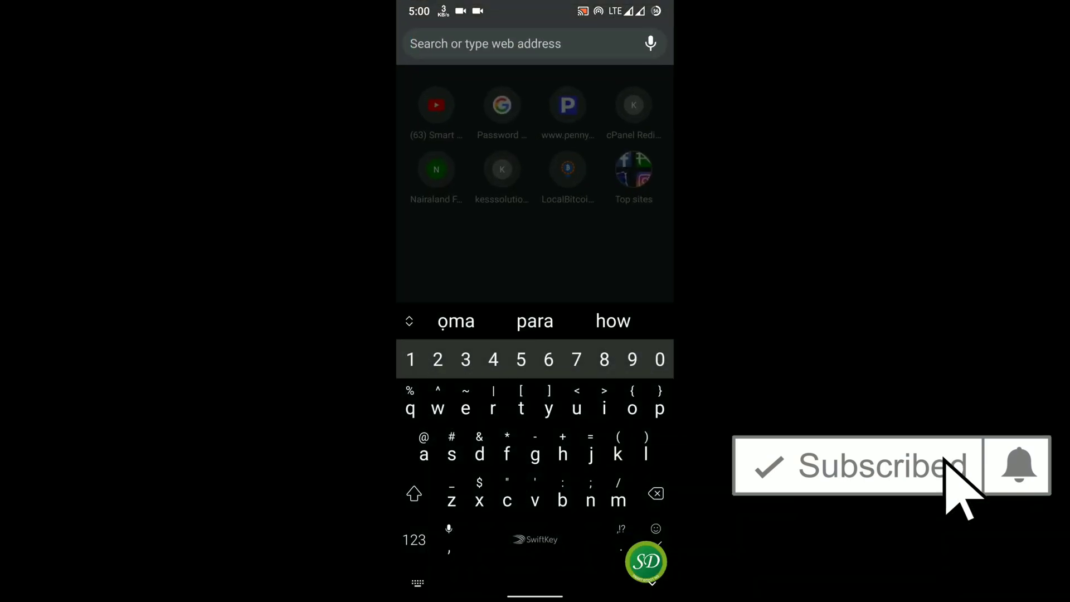
pyautogui.write('passwords.google.com')
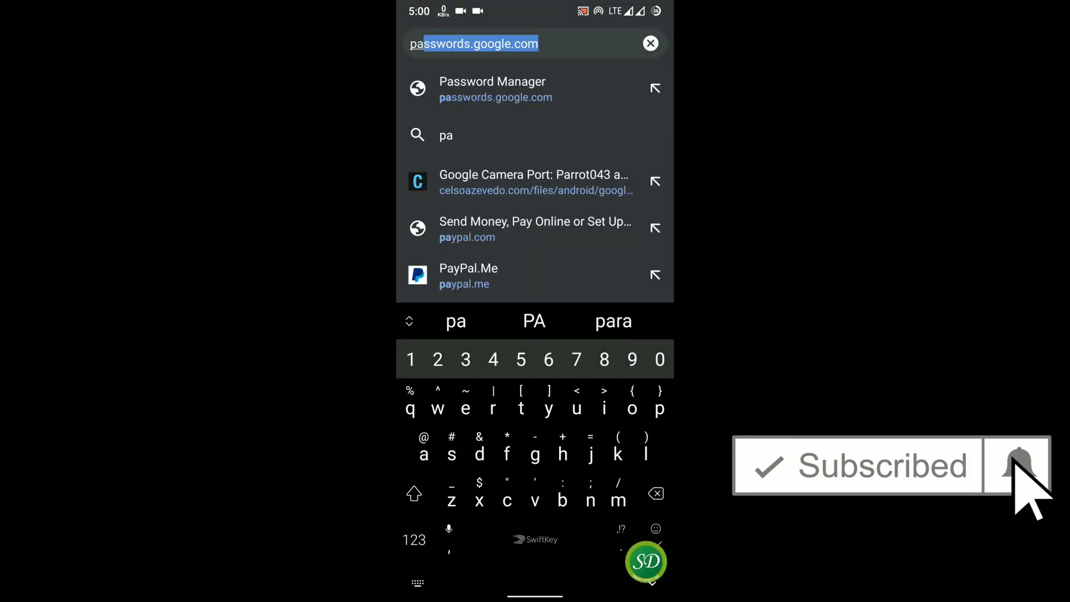
pyautogui.click(492, 88)
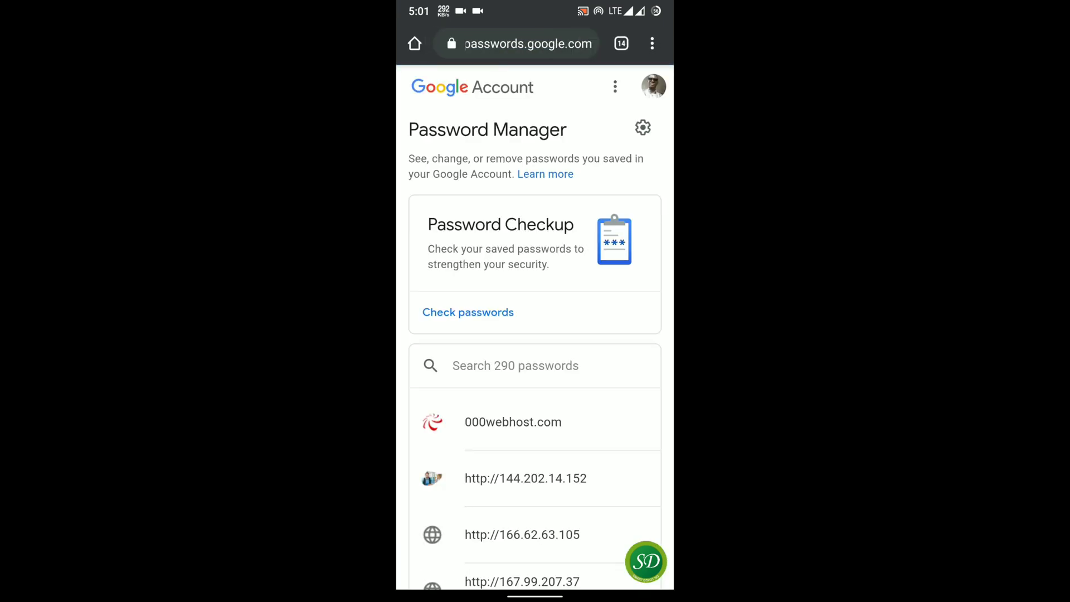
pyautogui.click(525, 366)
pyautogui.write('caf')
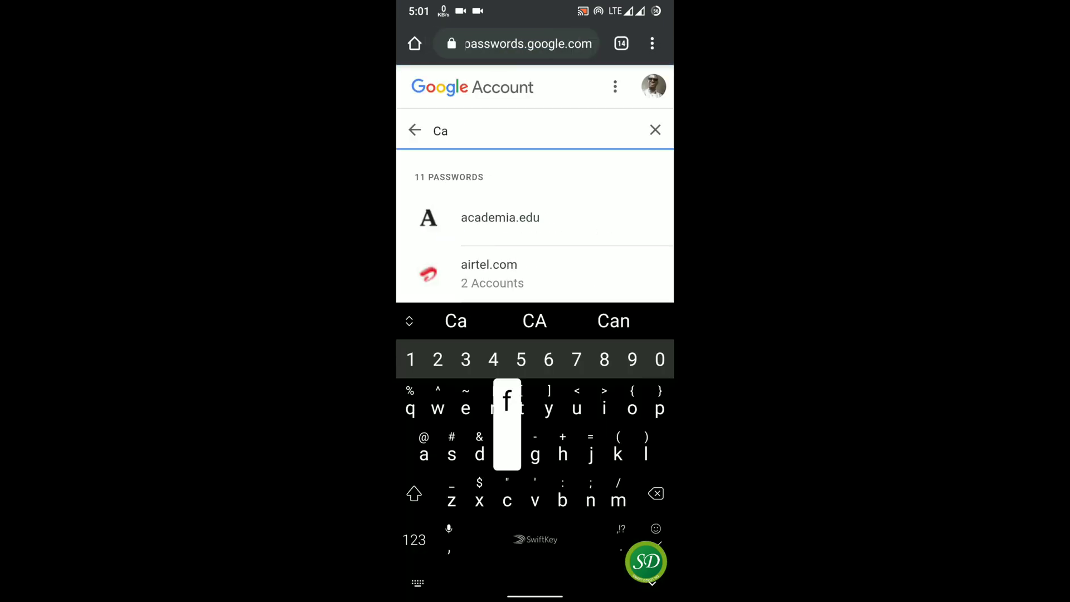
pyautogui.write('f')
pyautogui.click(491, 218)
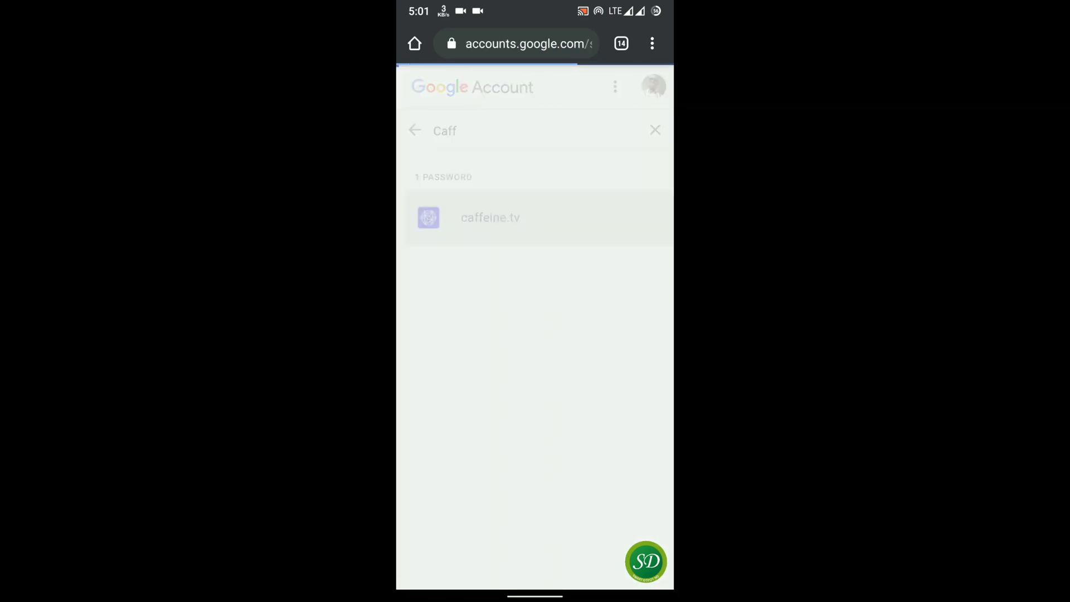
pyautogui.click(618, 474)
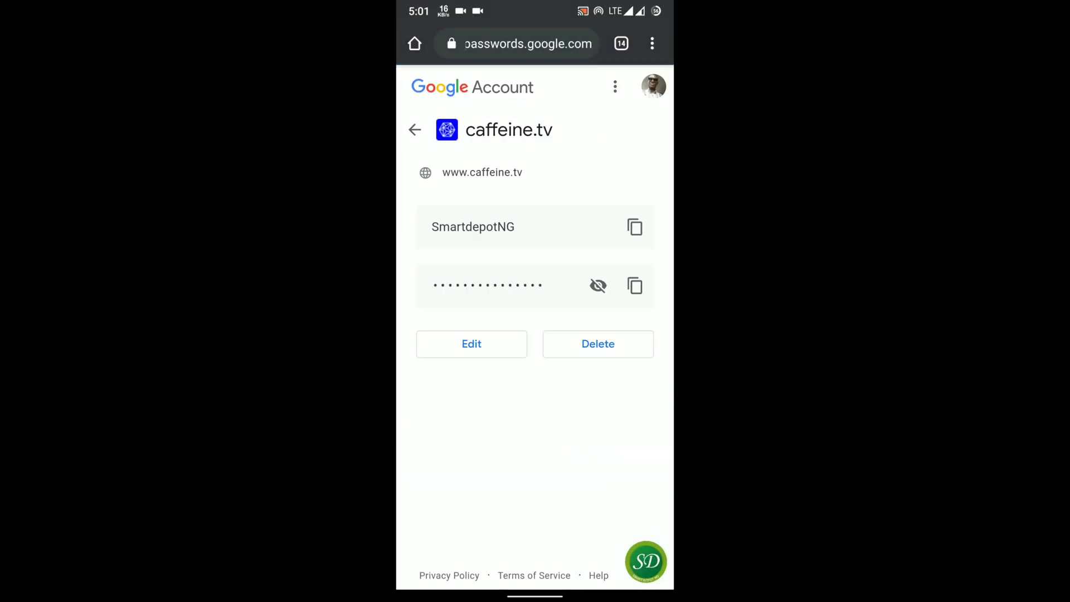
# Copy the caffeine.tv password and return to the Caffeine login screen via recents.
pyautogui.click(634, 286)
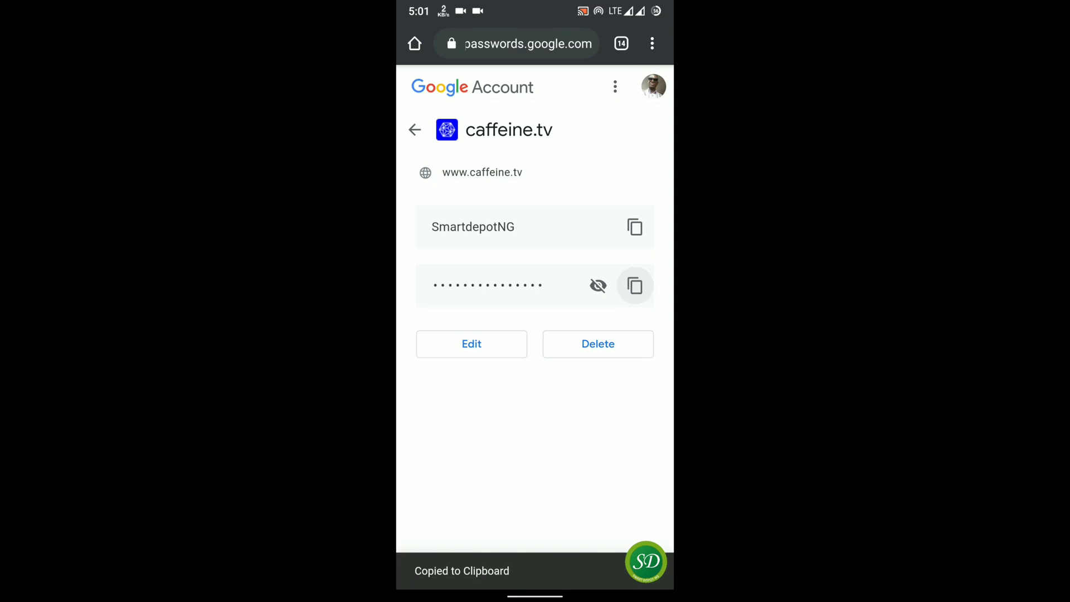
pyautogui.moveTo(536, 585); pyautogui.dragTo(535, 419)
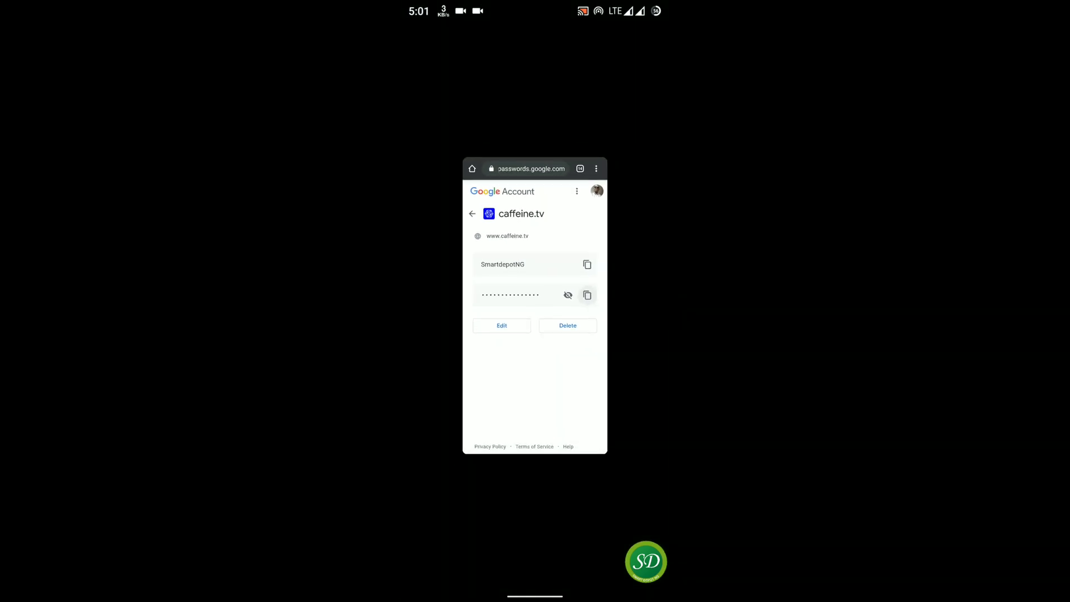
pyautogui.moveTo(468, 302); pyautogui.dragTo(602, 301)
pyautogui.click(534, 301)
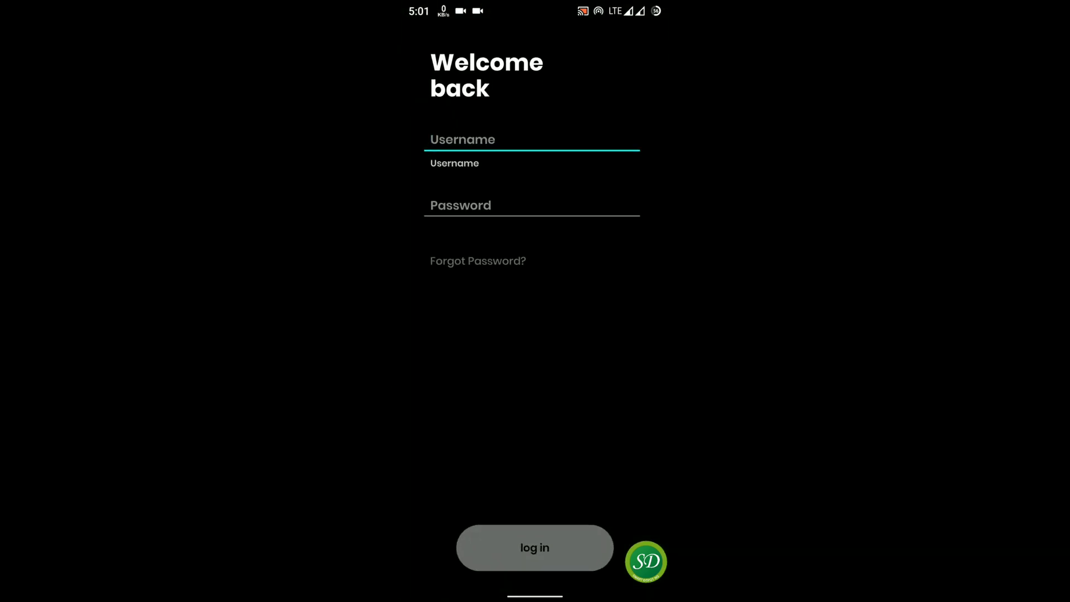
# Paste the password and enter the SmartdepotNG username in Caffeine's login form.
pyautogui.click(533, 192)
pyautogui.click(434, 193)
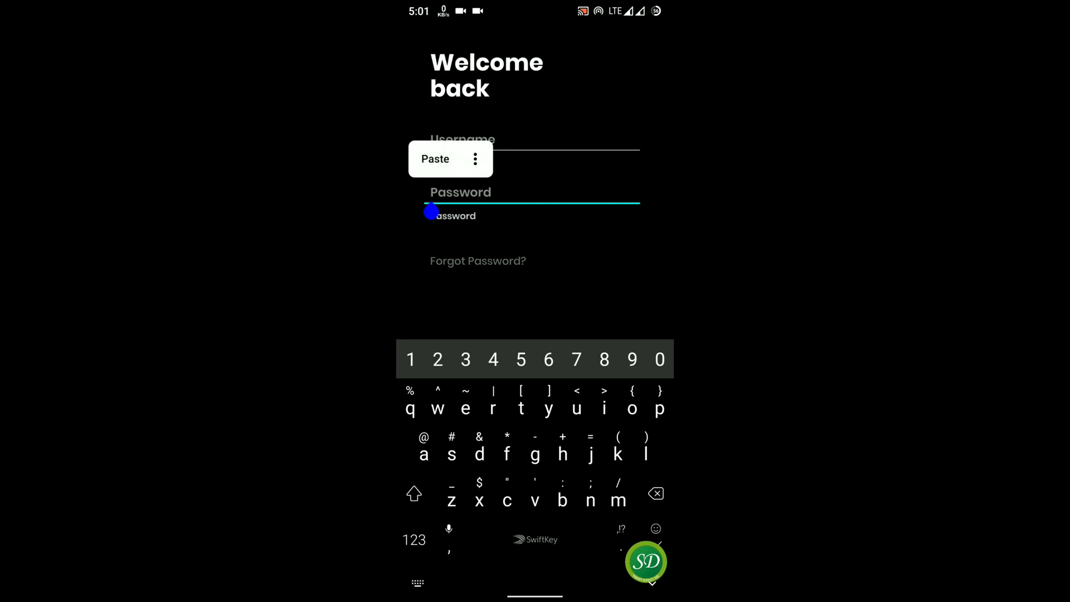
pyautogui.click(437, 159)
pyautogui.click(534, 140)
pyautogui.write('Smart')
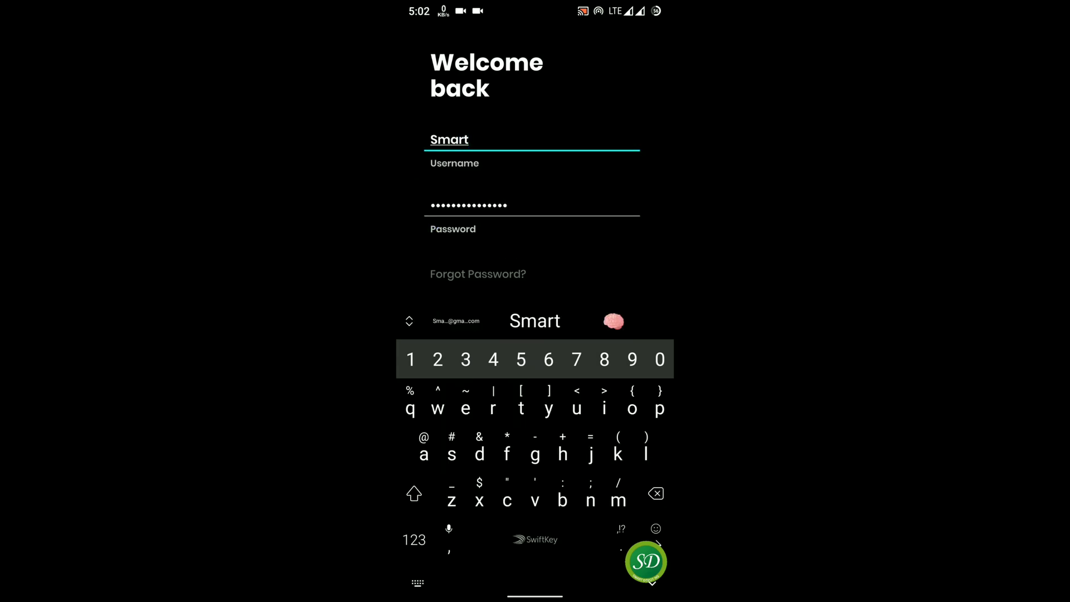
pyautogui.write('D')
pyautogui.write('depo')
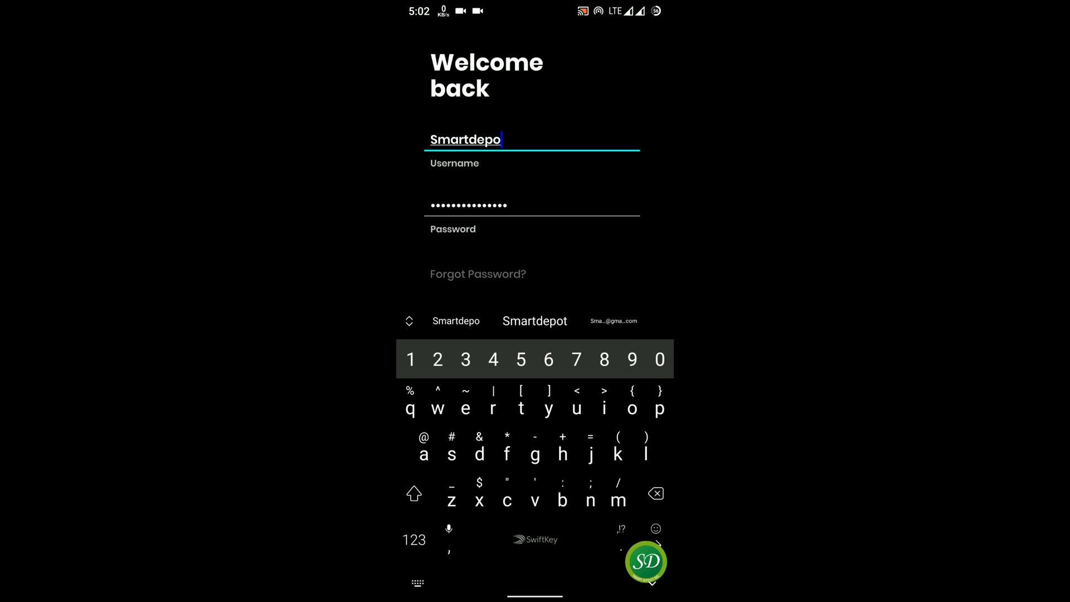
pyautogui.write('NG')
pyautogui.press('Escape')
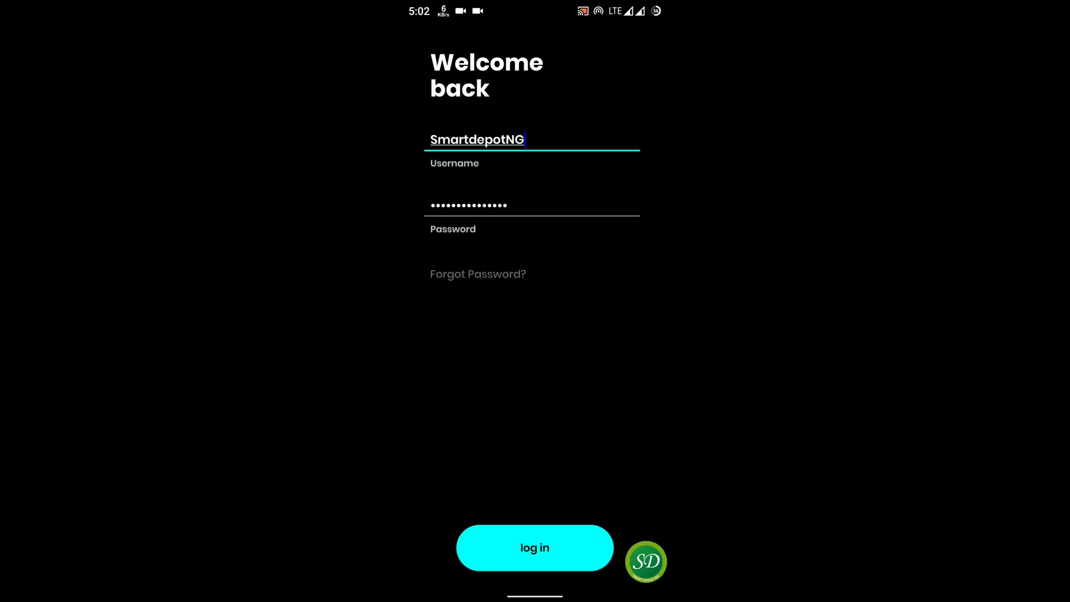
# Log in to Caffeine, then sign out of the SmartdepotNG account from the profile page.
pyautogui.click(534, 548)
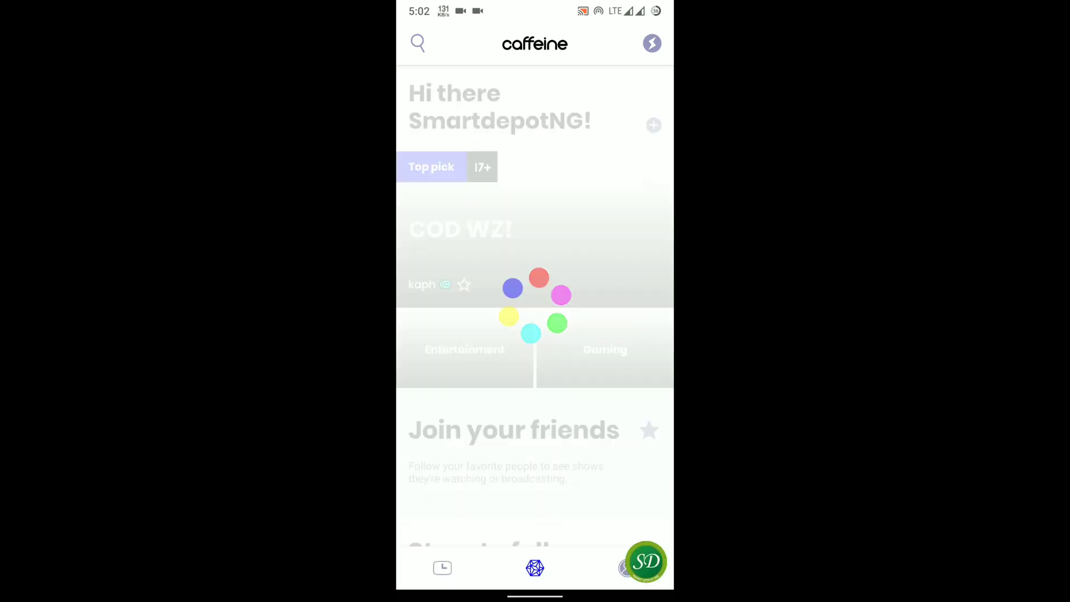
pyautogui.scroll(-2, 535, 335)
pyautogui.click(625, 568)
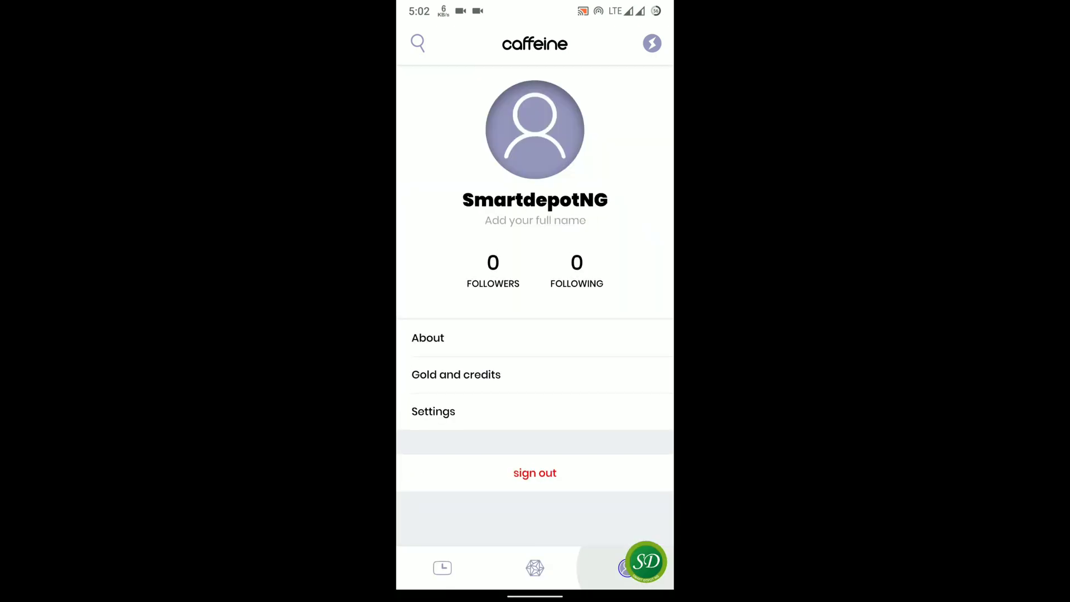
pyautogui.click(535, 473)
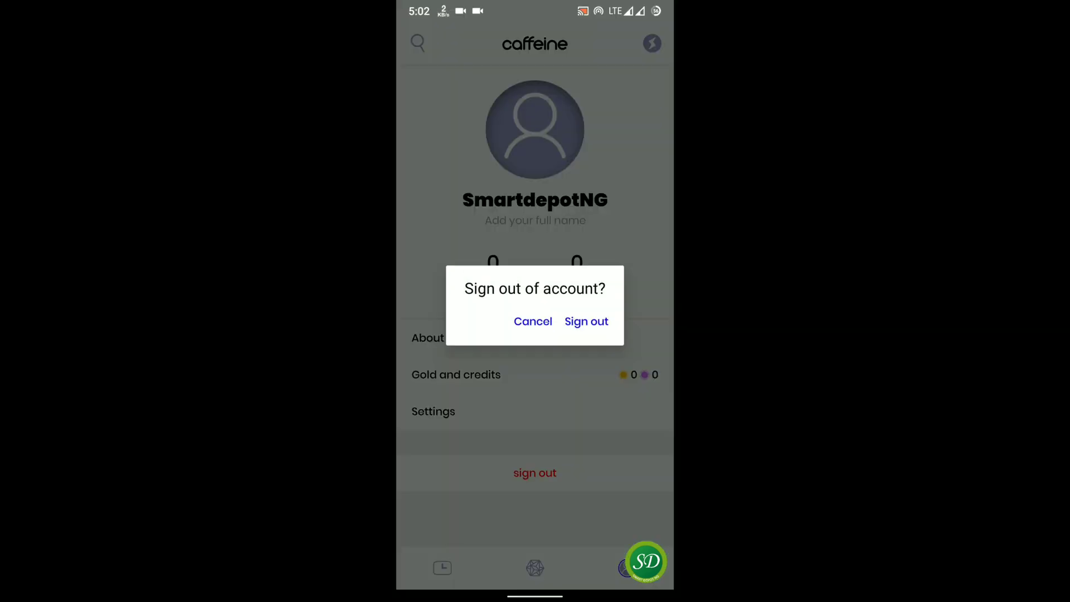
pyautogui.click(587, 321)
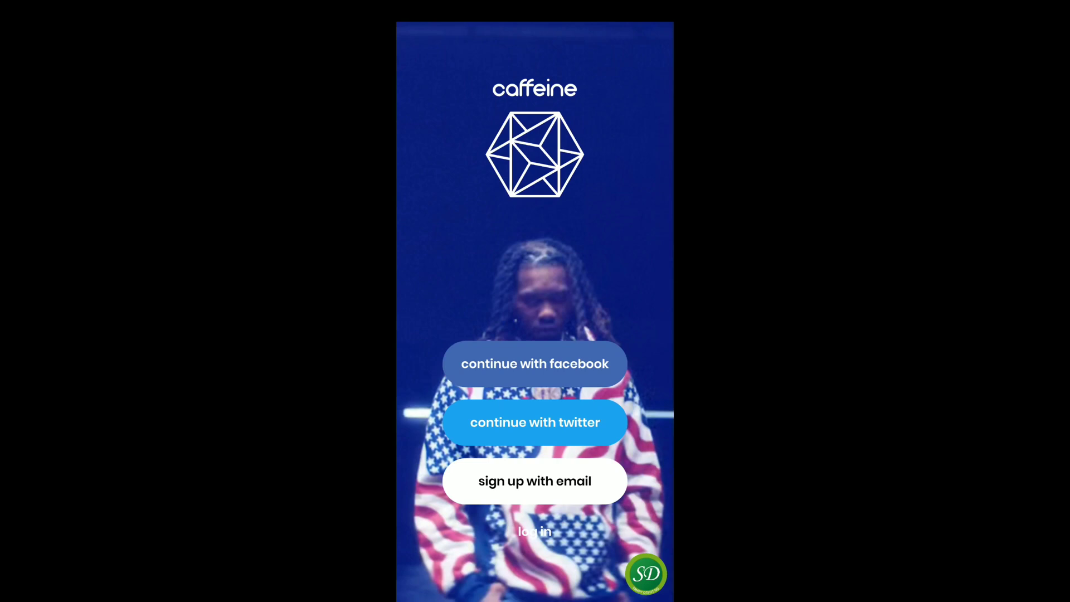
# Bring up the login form with the Username field offering saved Google credentials.
pyautogui.click(534, 531)
pyautogui.click(534, 140)
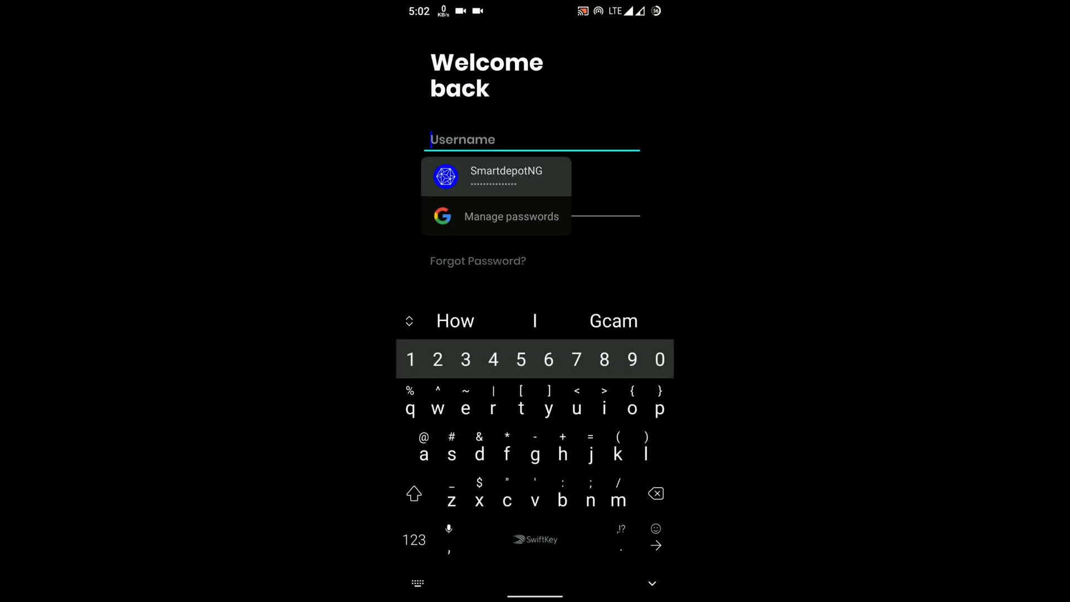
# Autofill the SmartdepotNG username and password from the saved Google suggestion.
pyautogui.click(497, 176)
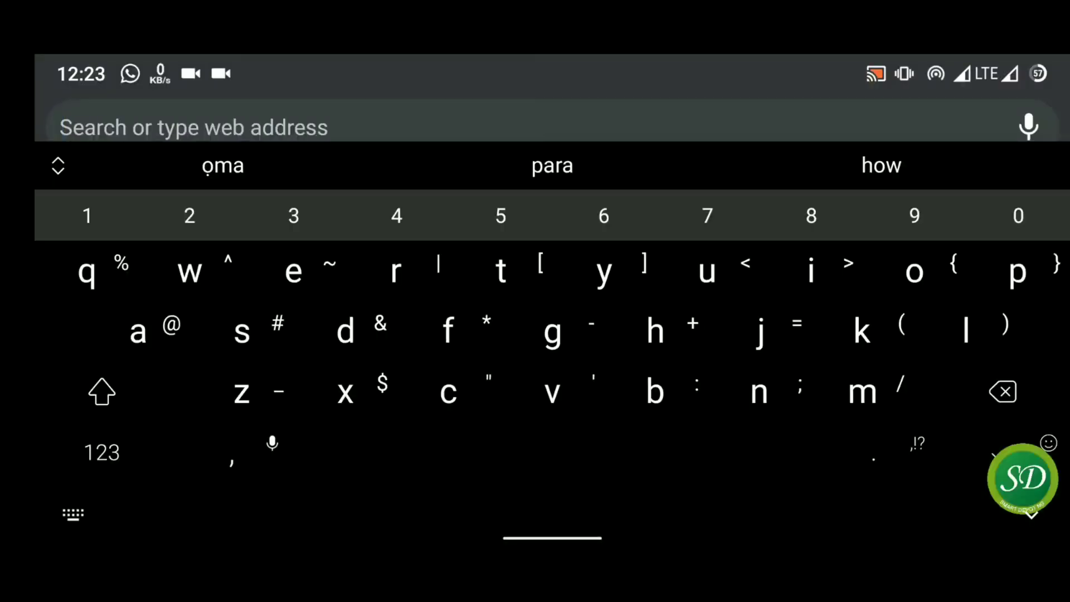
pyautogui.write('acc')
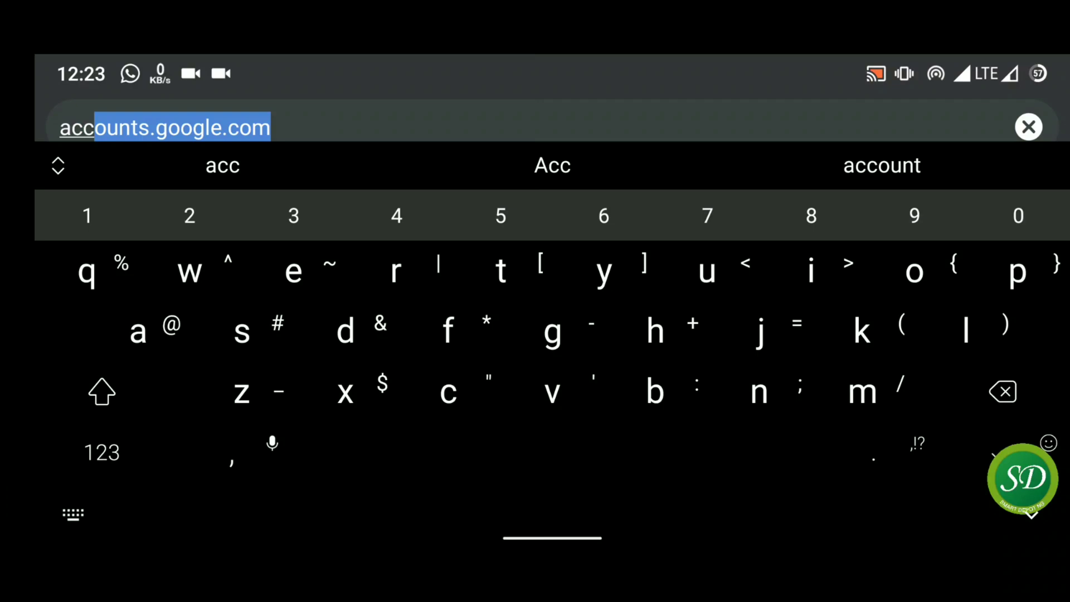
# Load accounts.google.com from the Chrome address bar suggestion.
pyautogui.click(276, 127)
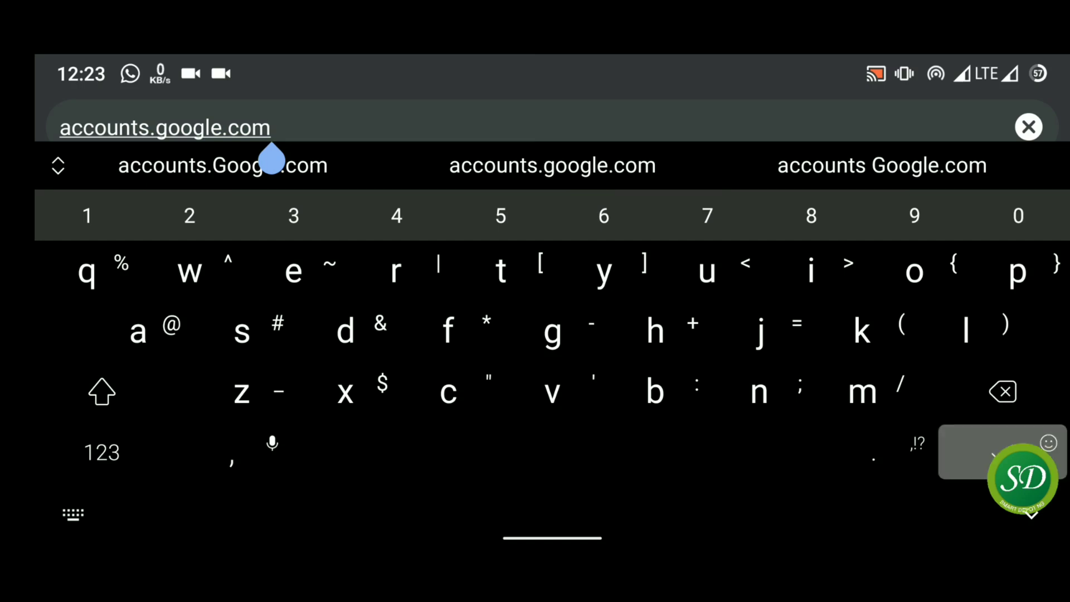
pyautogui.press('Return')
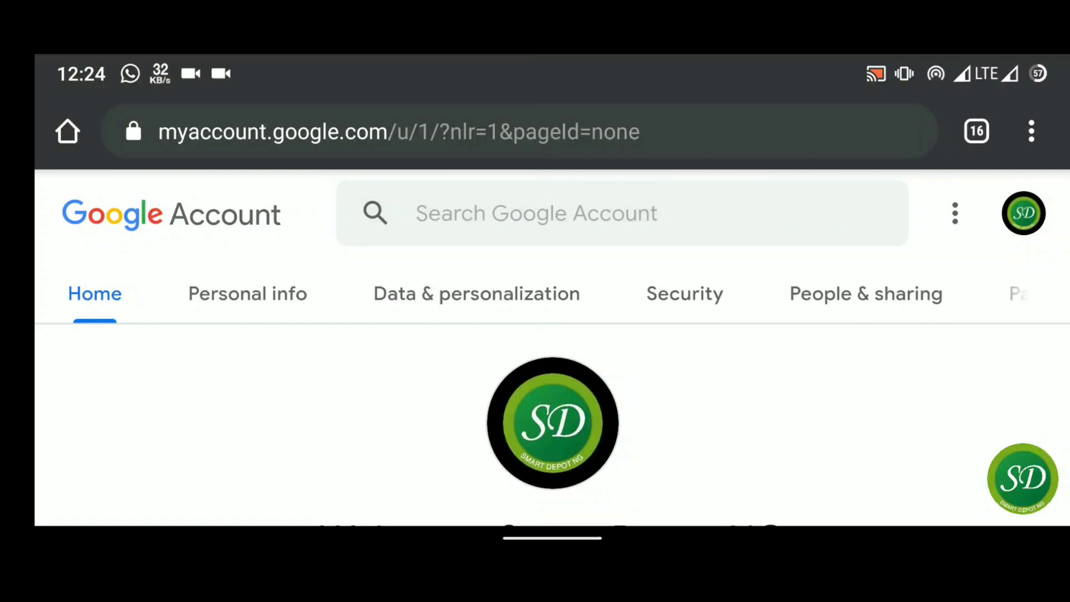
# Go to the Google Account Security section.
pyautogui.click(685, 293)
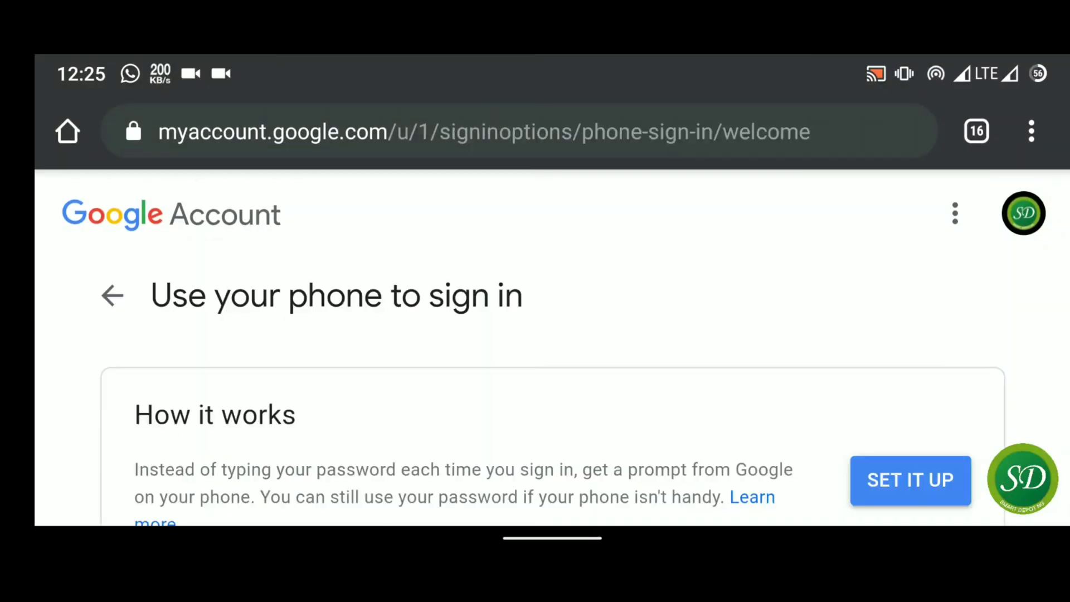
pyautogui.scroll(-5, 535, 377)
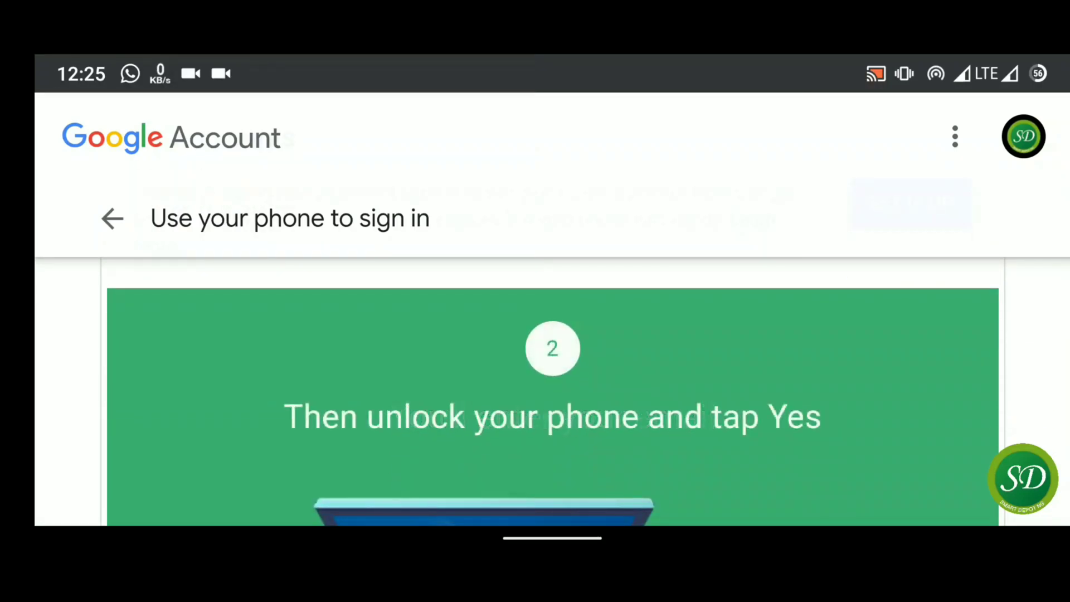
pyautogui.scroll(-1, 535, 377)
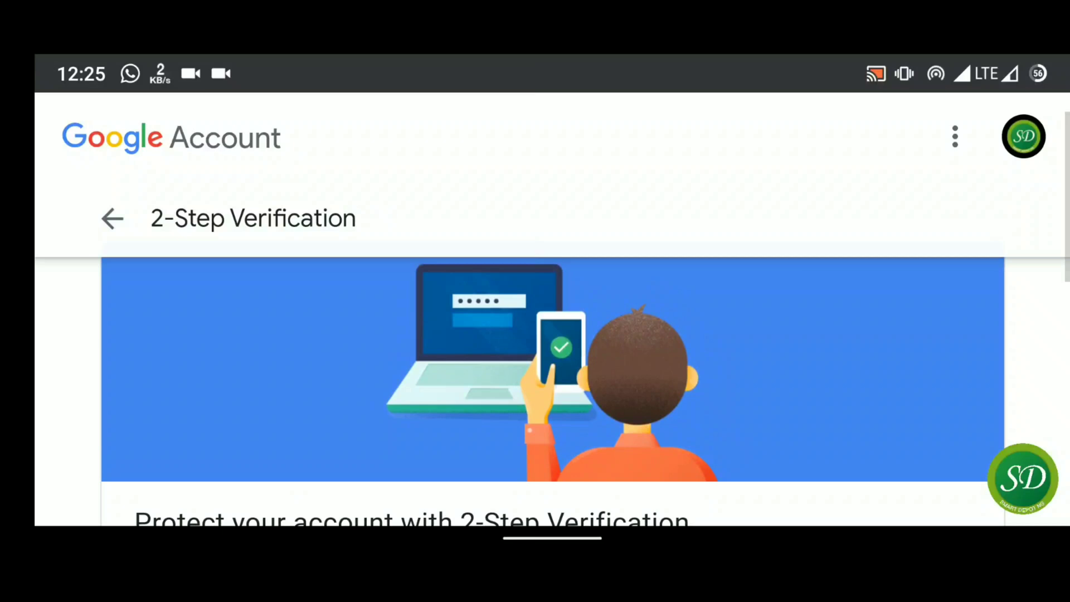
pyautogui.scroll(-5, 535, 377)
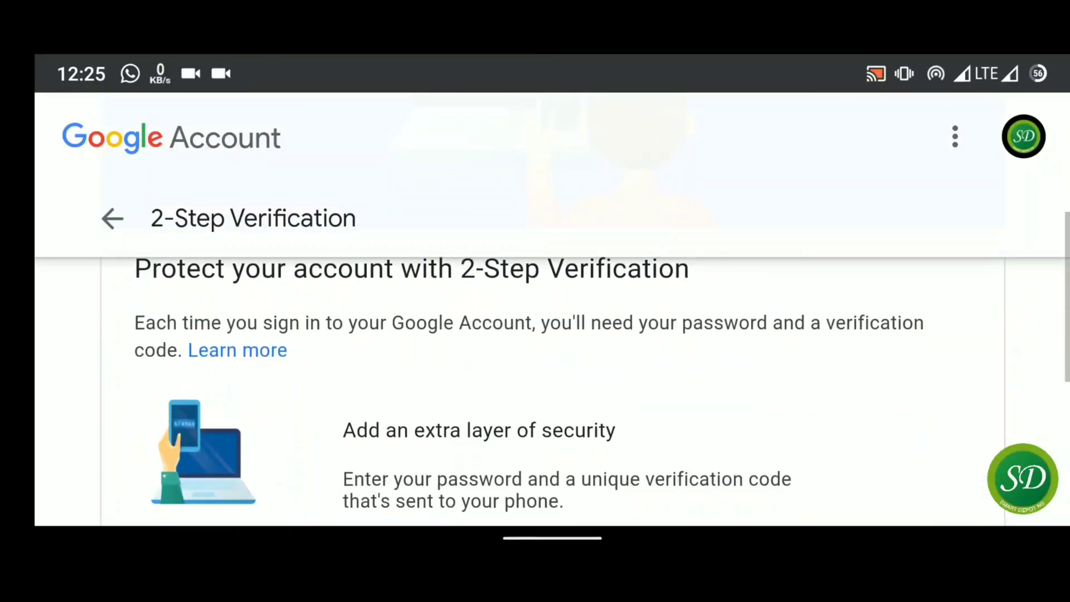
pyautogui.scroll(-5, 535, 377)
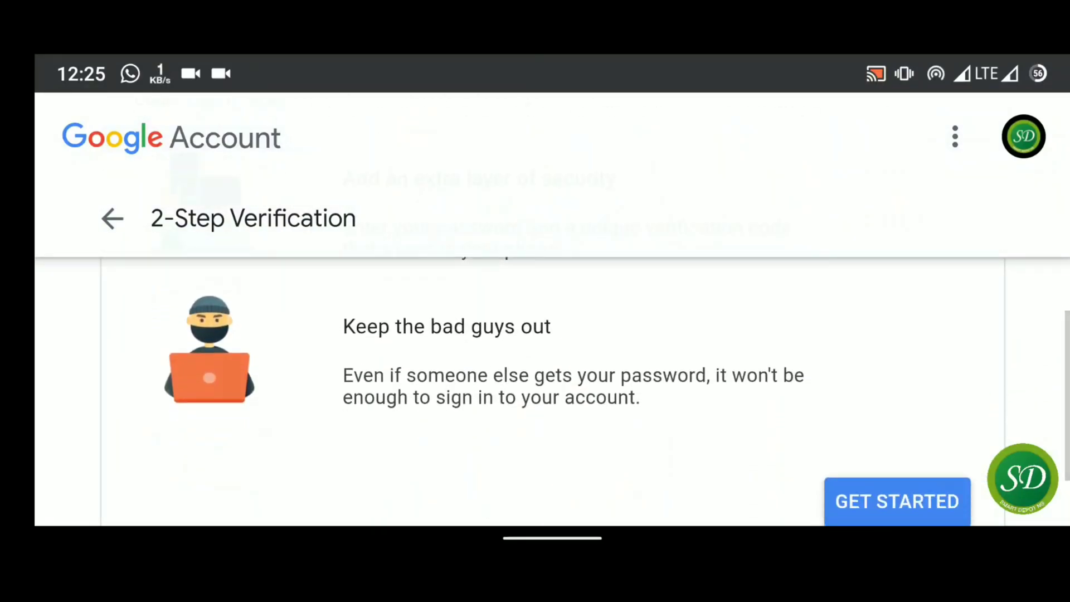
pyautogui.scroll(-2, 535, 376)
pyautogui.scroll(6, 535, 376)
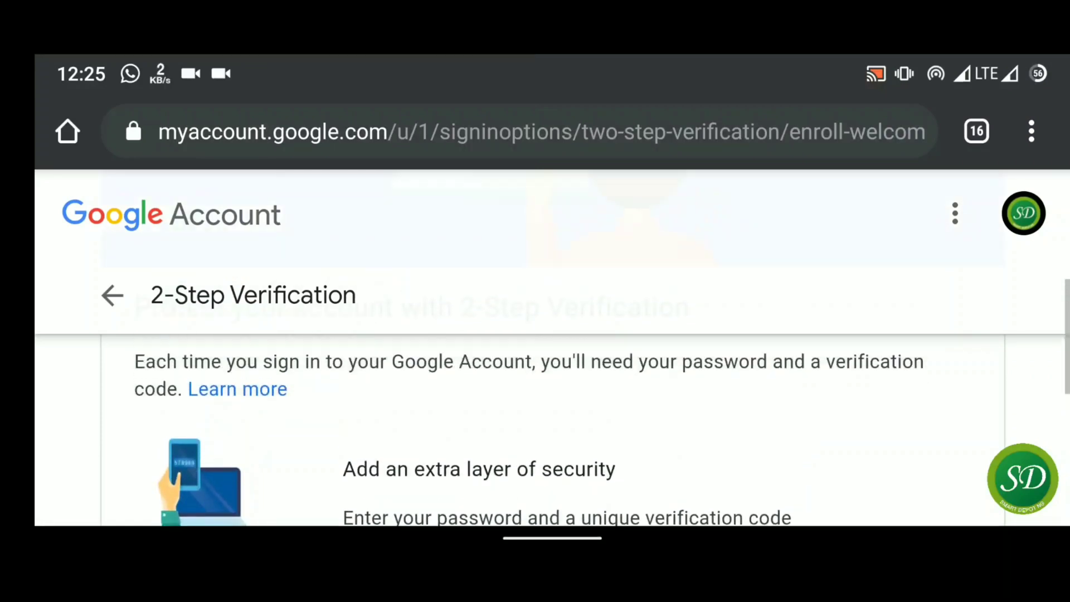
pyautogui.scroll(5, 535, 377)
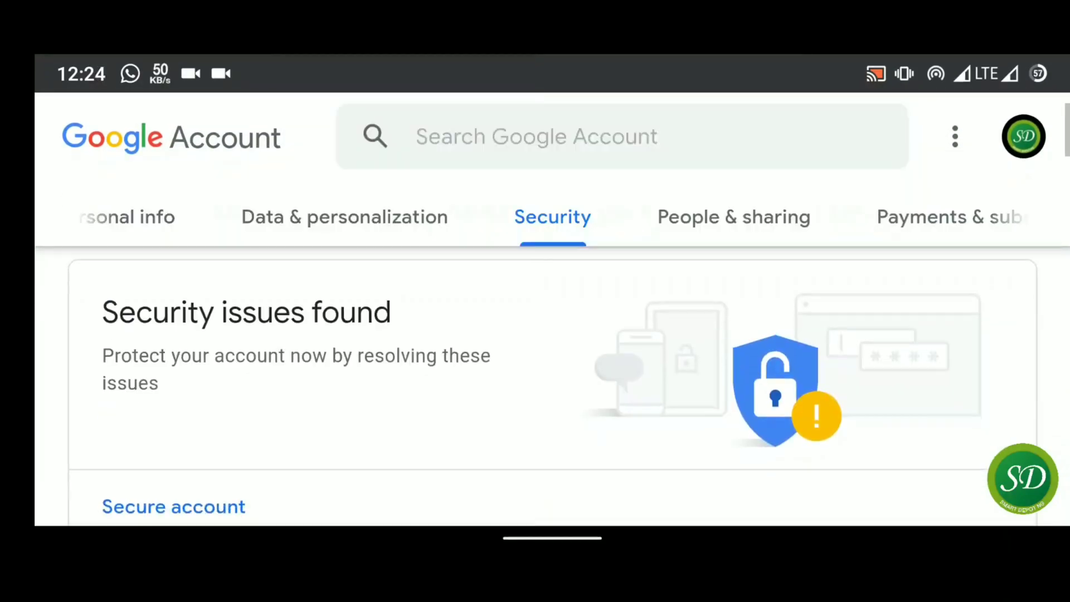
pyautogui.scroll(-4, 535, 377)
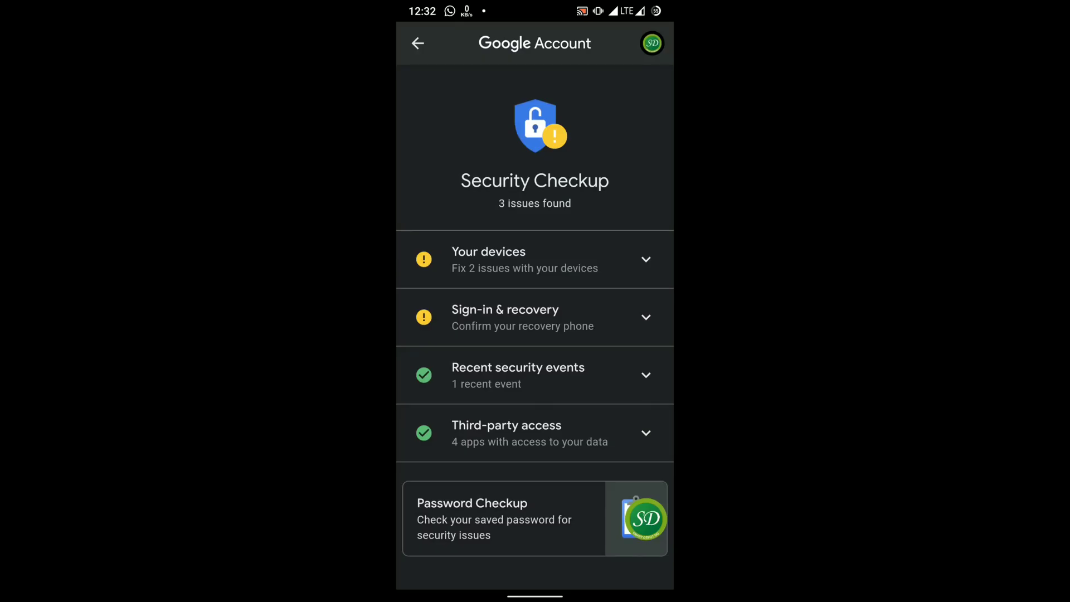
# Remove the inactive Android and Windows devices under Your devices and show the 4 signed-in devices.
pyautogui.click(535, 260)
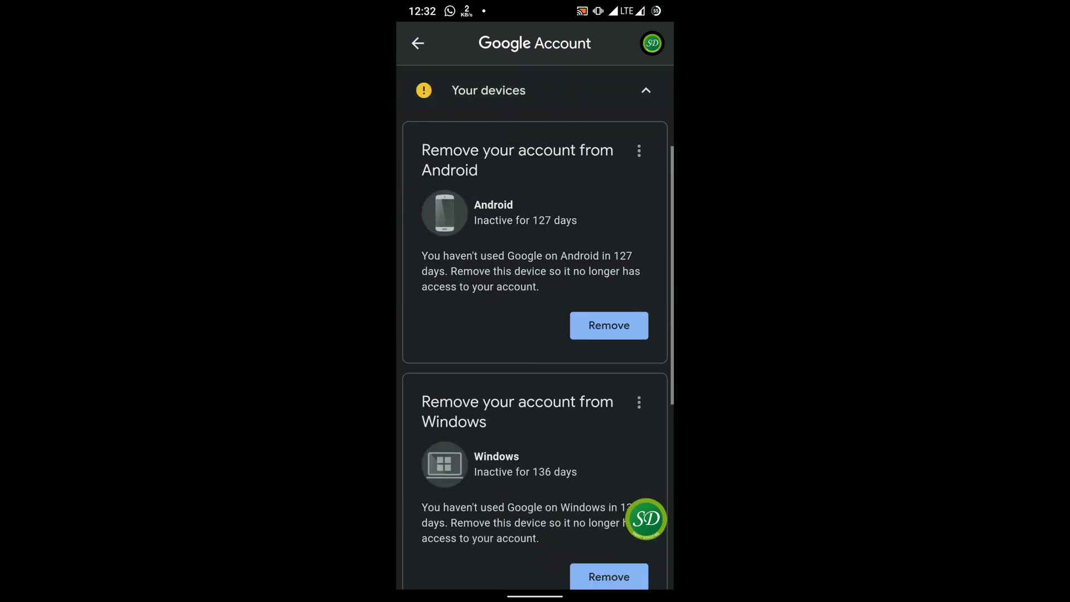
pyautogui.scroll(3, 535, 334)
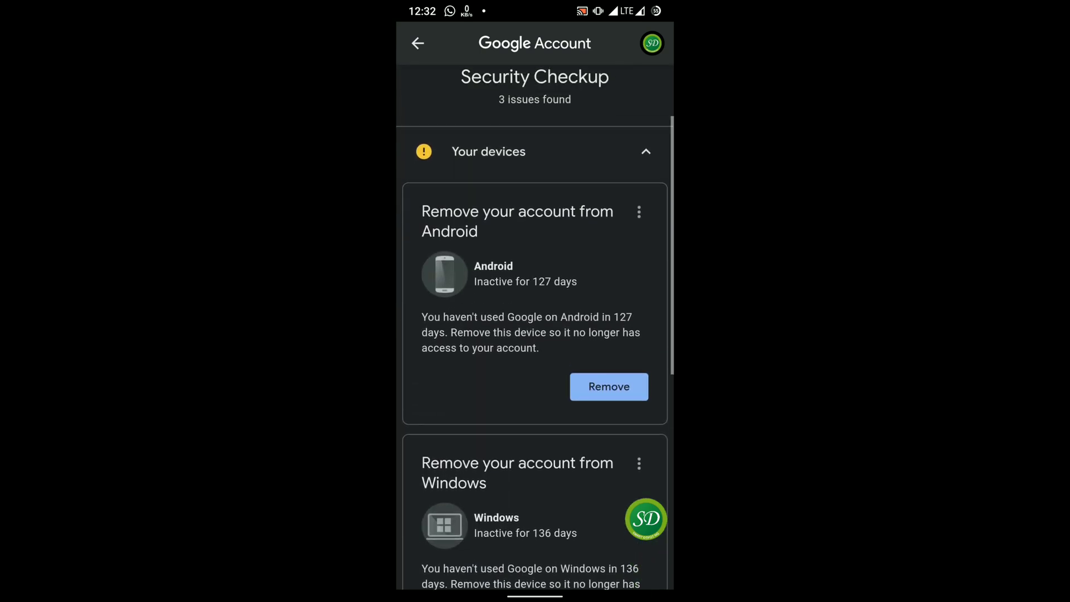
pyautogui.scroll(-3, 535, 335)
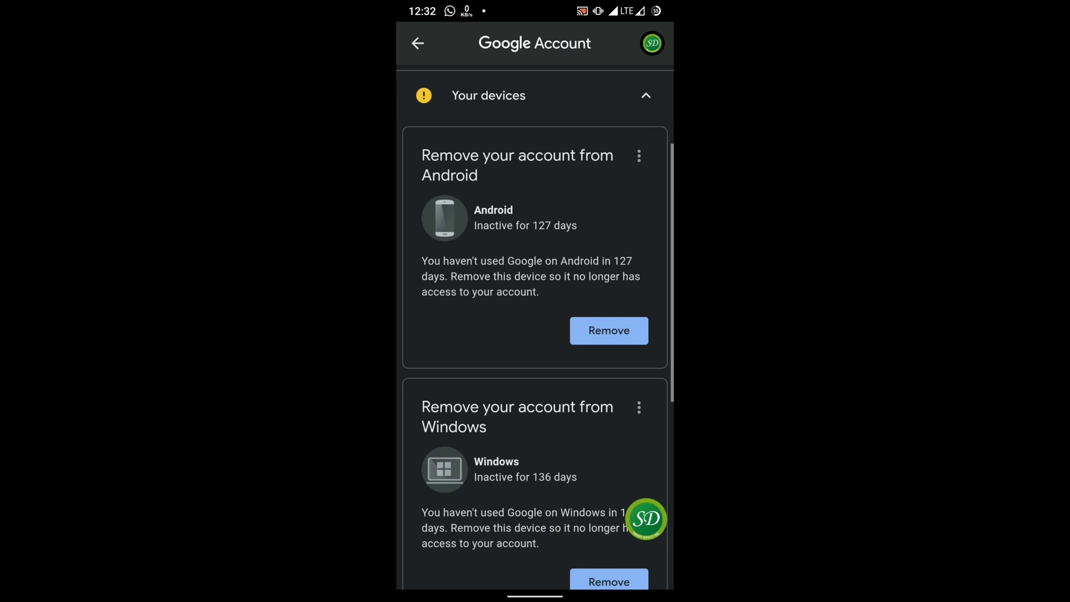
pyautogui.click(609, 330)
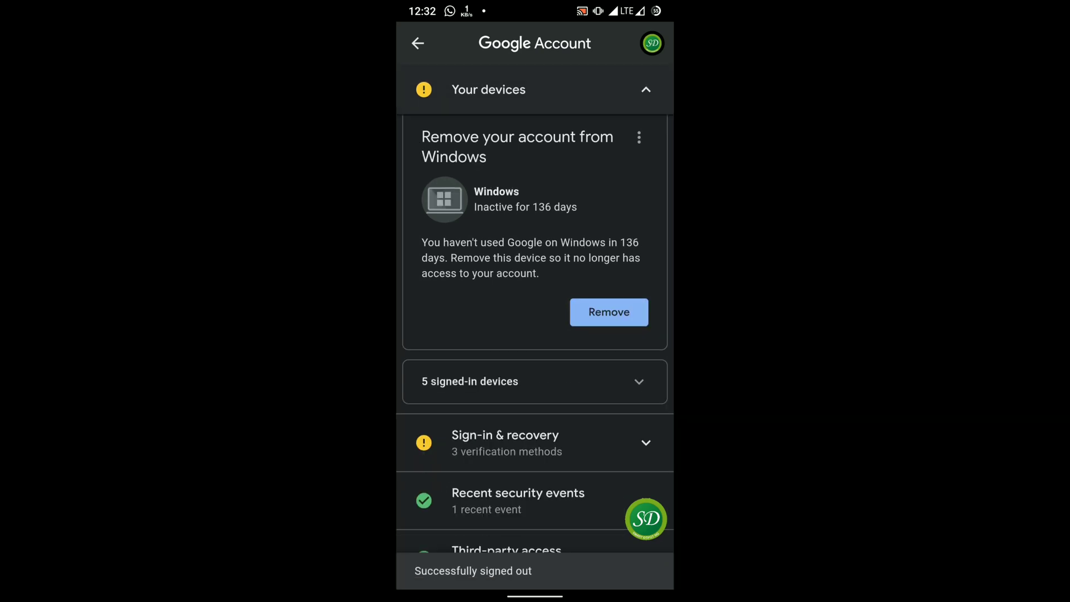
pyautogui.click(609, 311)
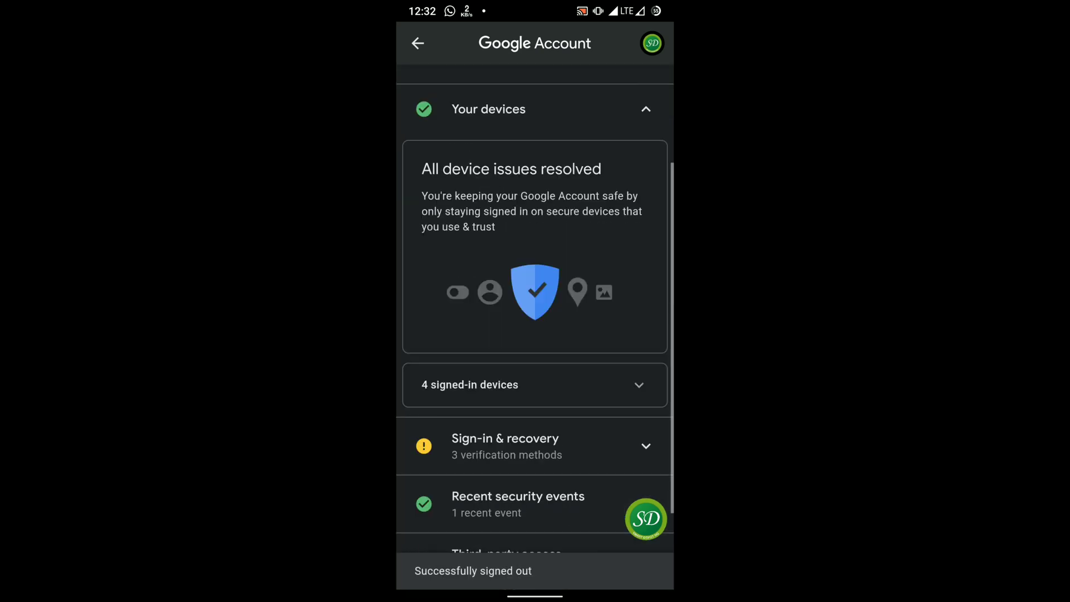
pyautogui.click(535, 385)
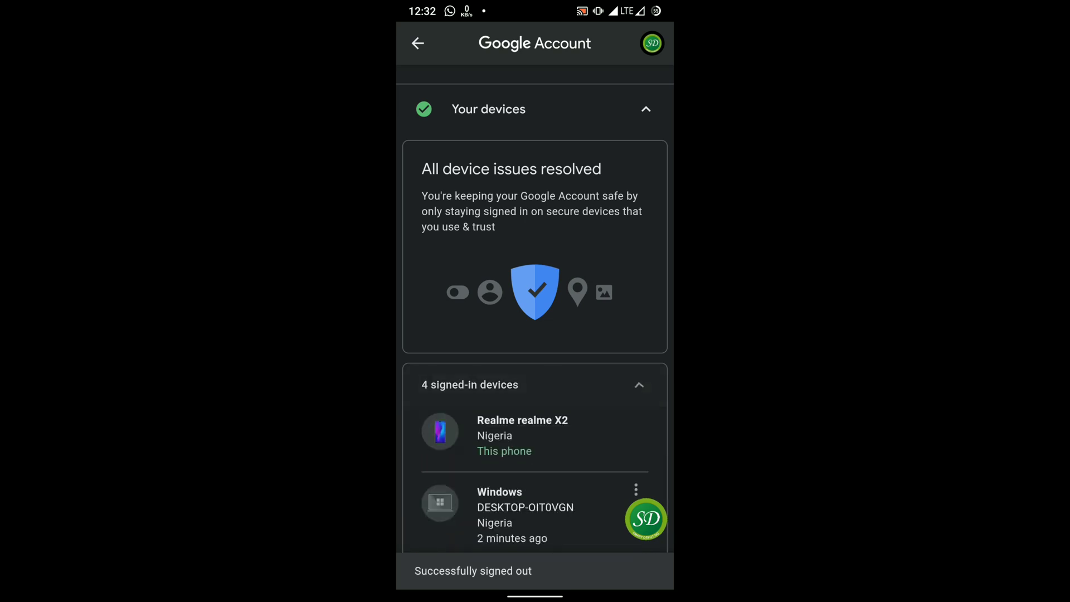
pyautogui.scroll(-5, 535, 334)
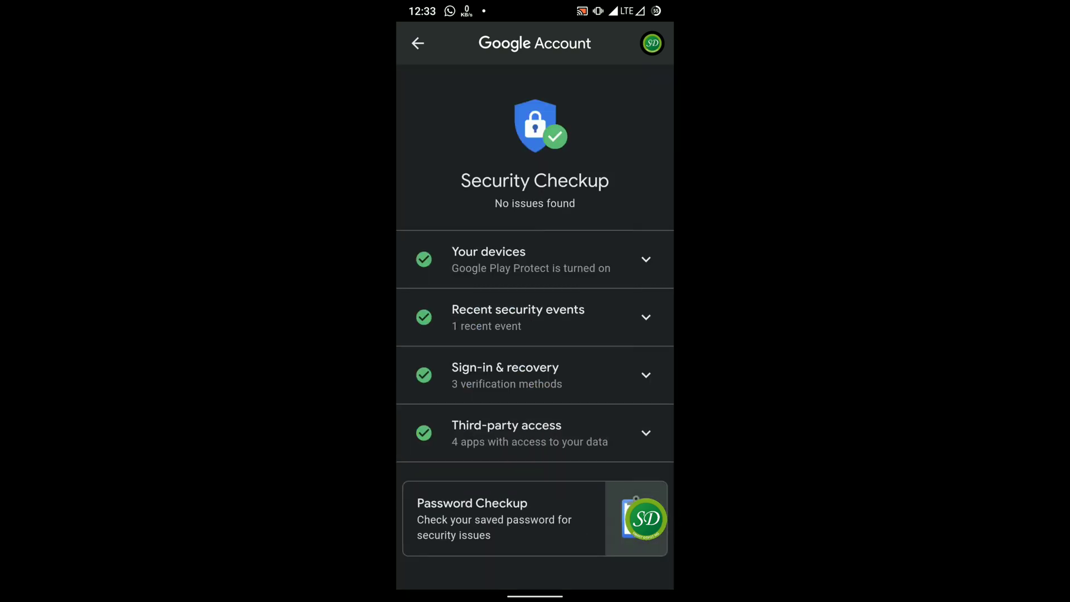